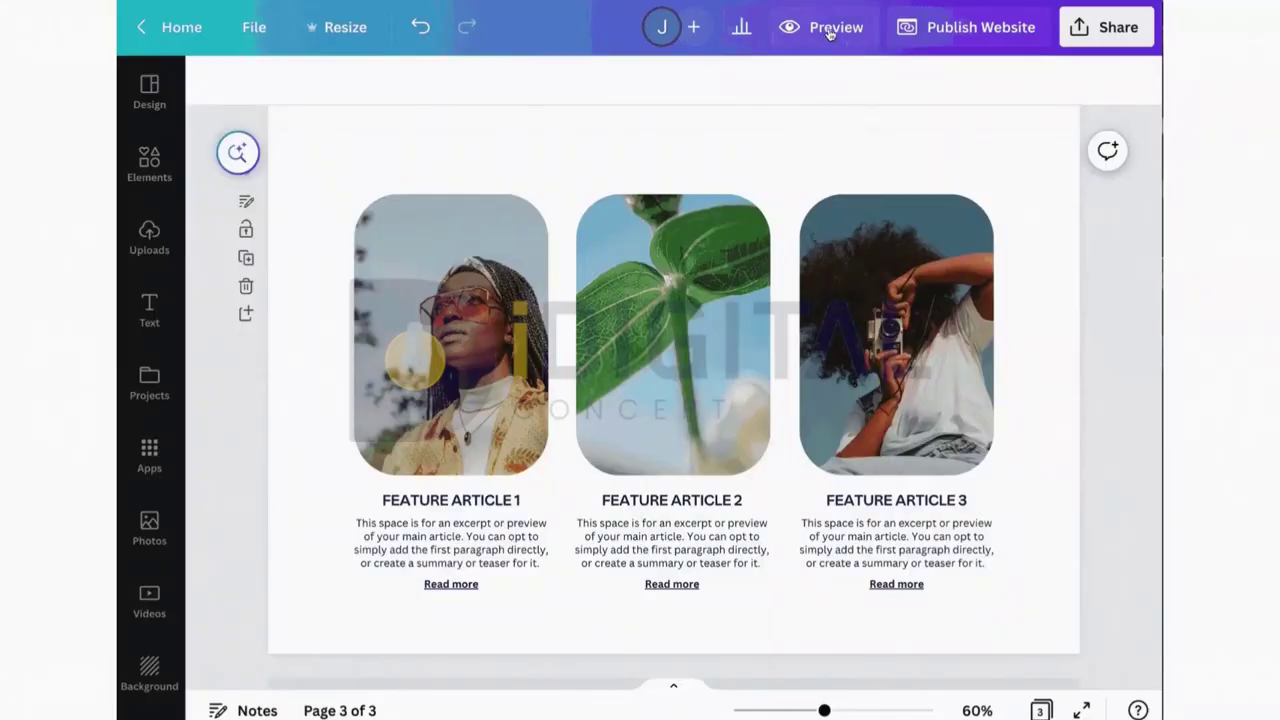
Preview the website in mobile view and scroll down through its pages.
left_click(828, 30)
scroll(697, 400, "down", 10)
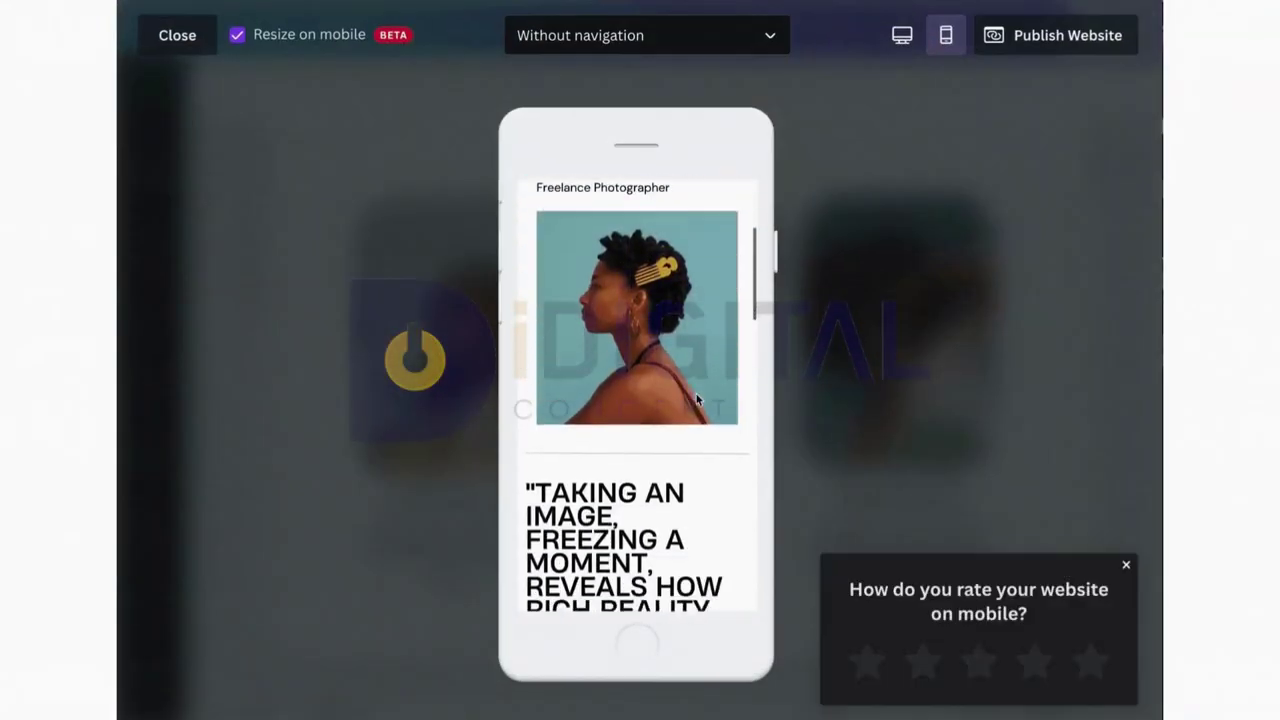
scroll(697, 398, "down", 10)
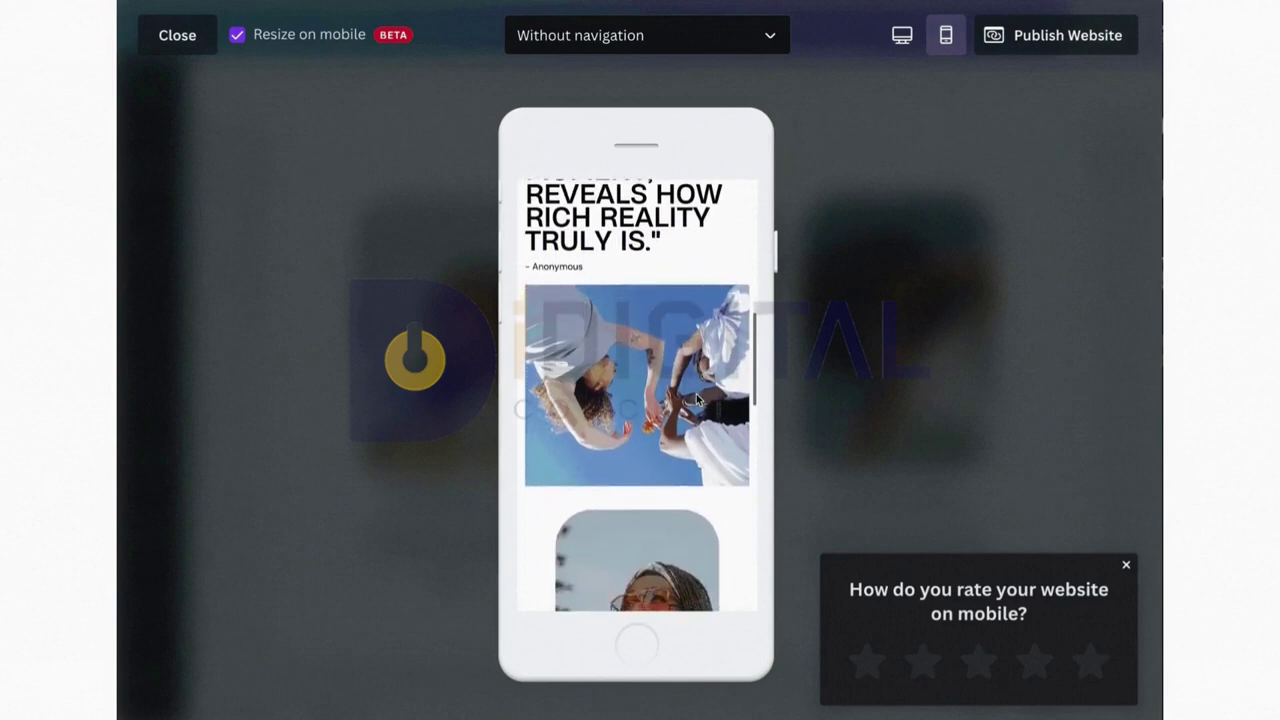
scroll(695, 392, "down", 10)
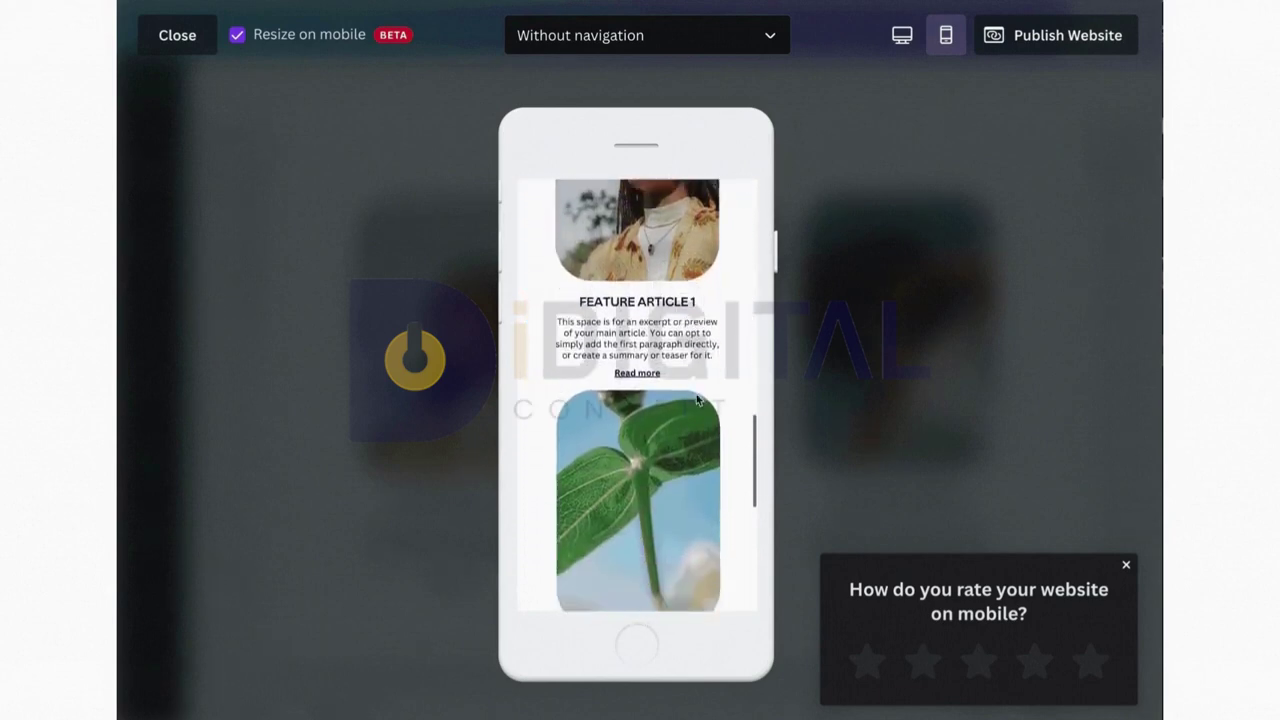
scroll(697, 399, "down", 3)
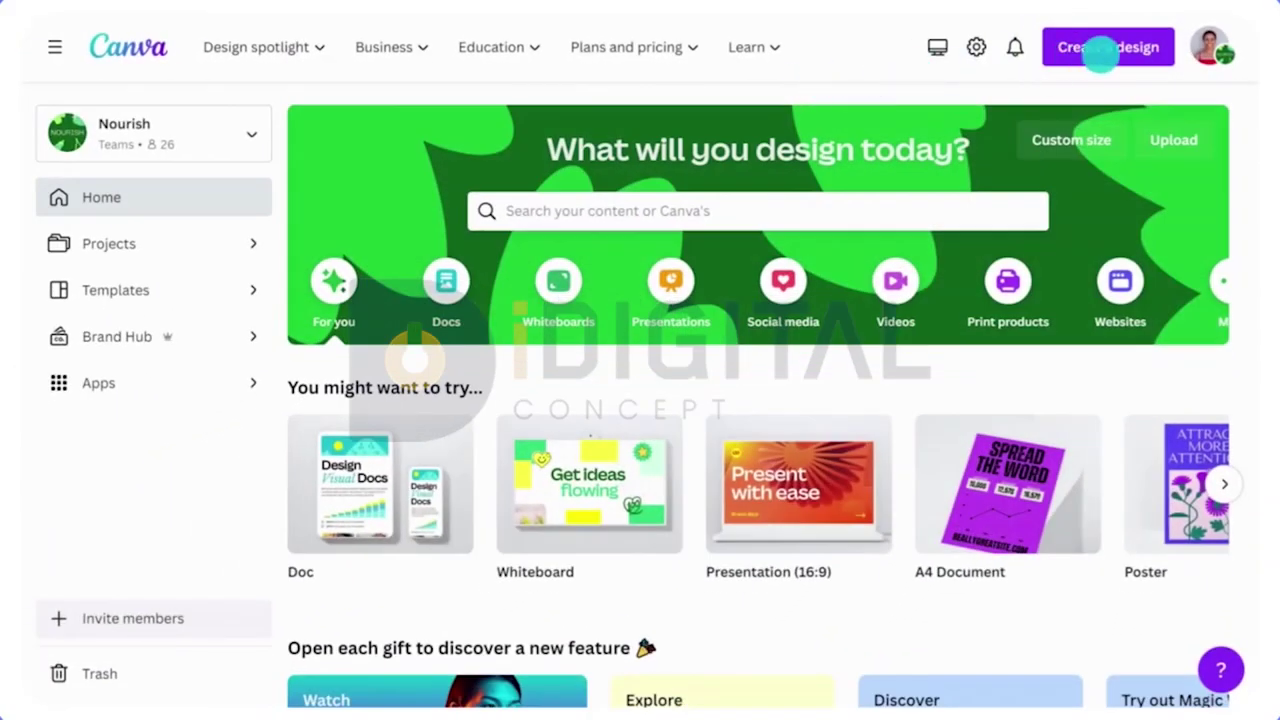
Import a PDF from the computer as a new design and check it in recent designs.
left_click(1100, 52)
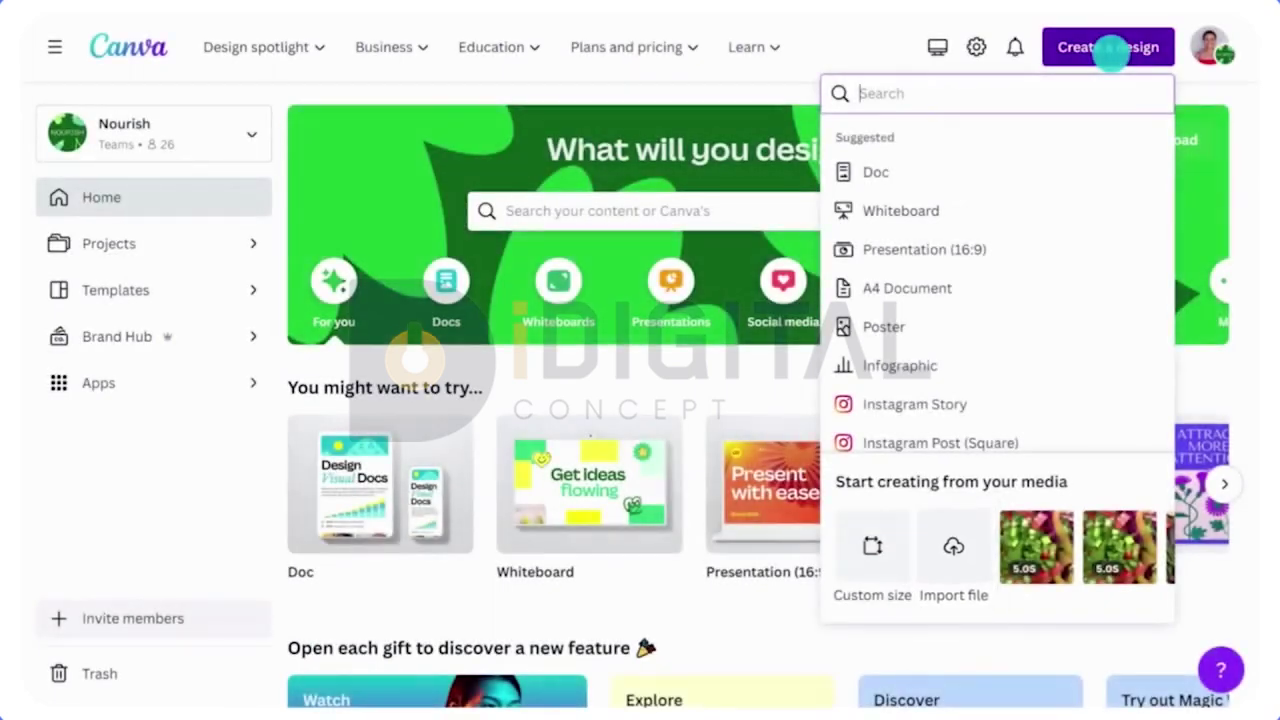
left_click(952, 540)
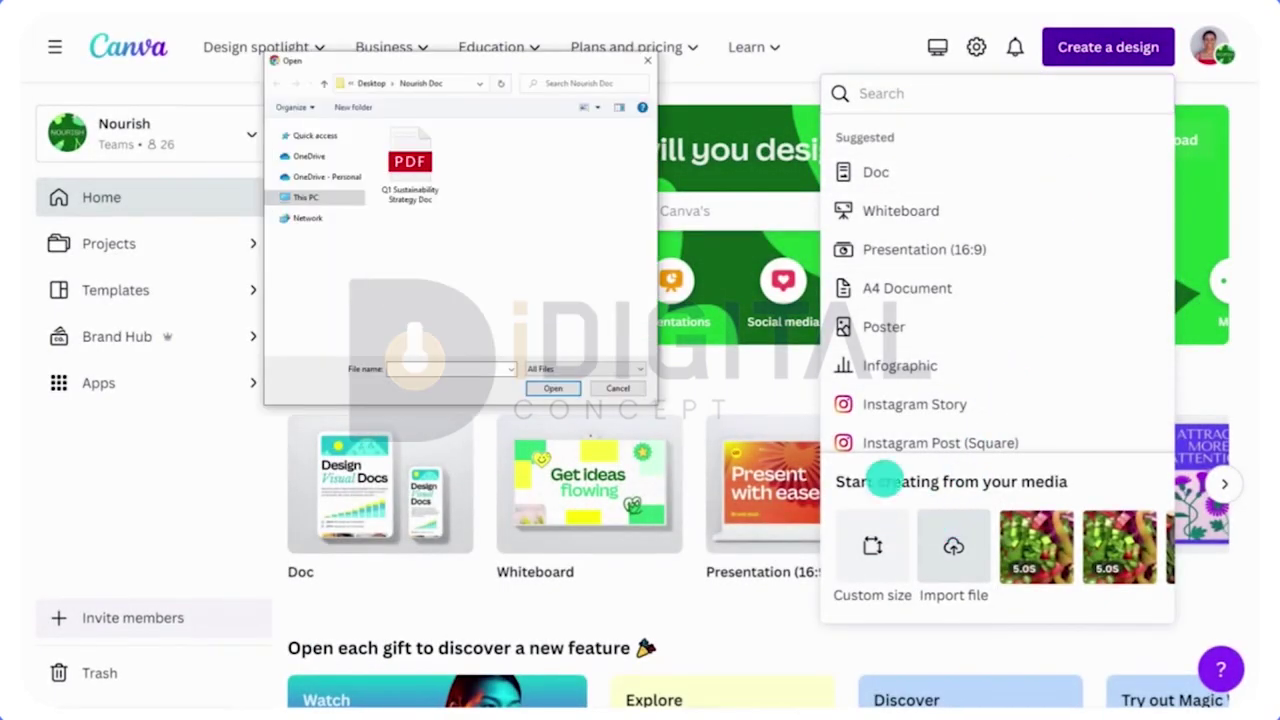
left_click(548, 388)
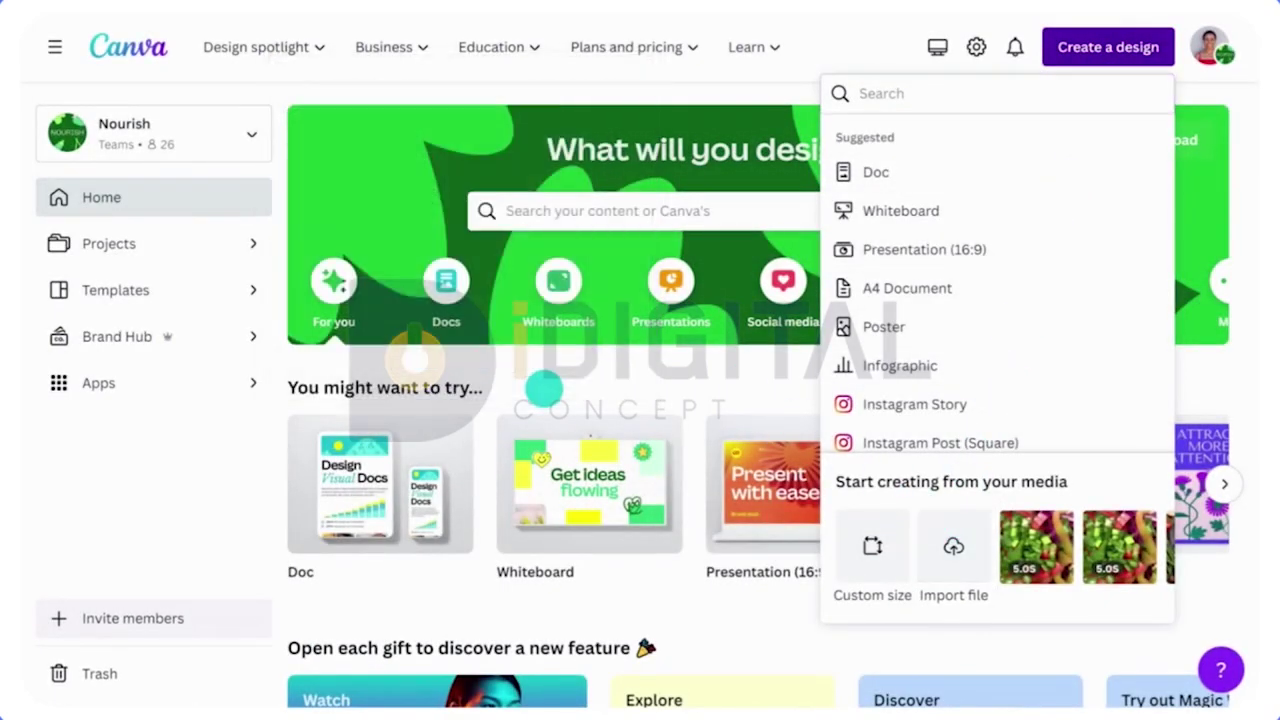
left_click(708, 51)
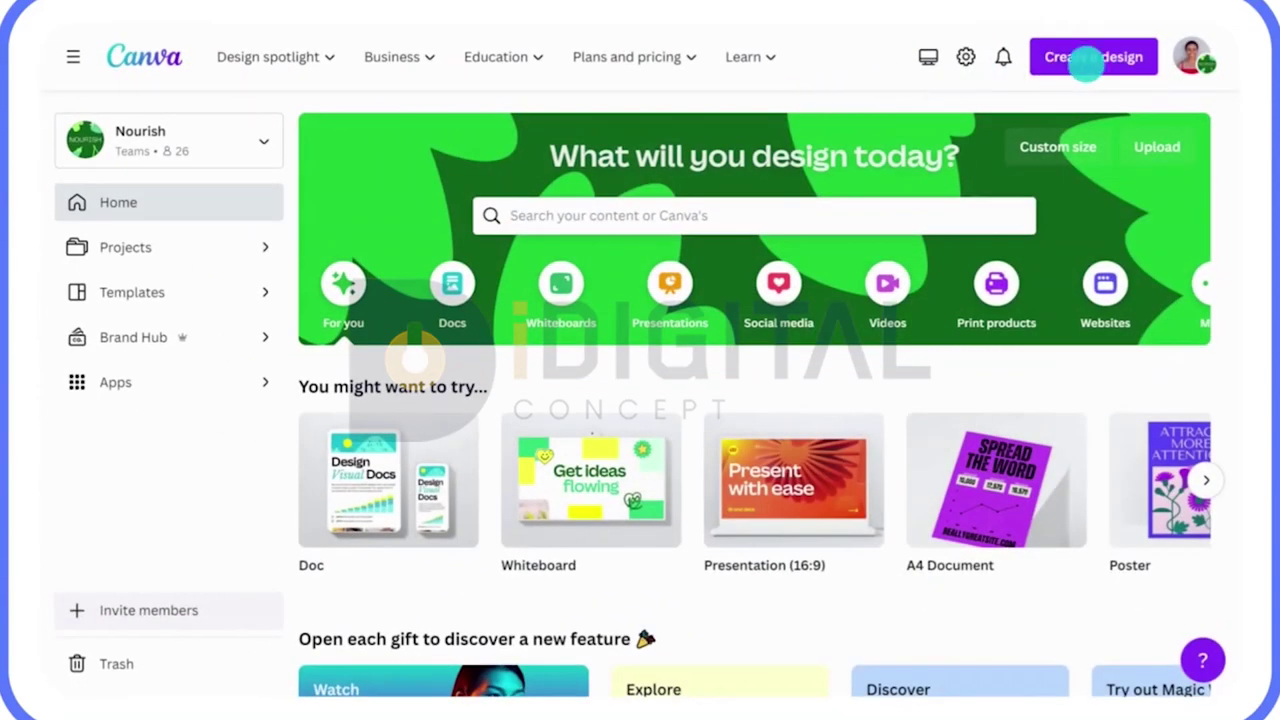
Import the Q1 Sustainability Strategy Doc PDF from the computer as a new design.
left_click(1088, 64)
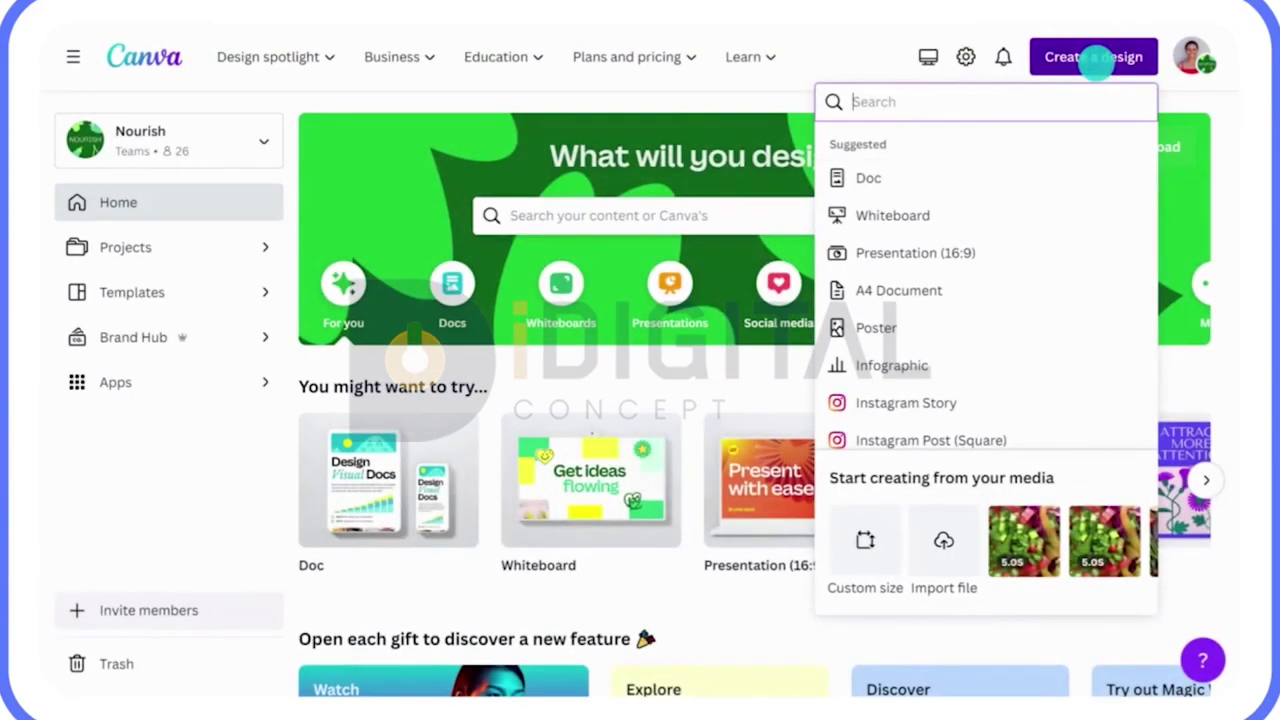
left_click(943, 519)
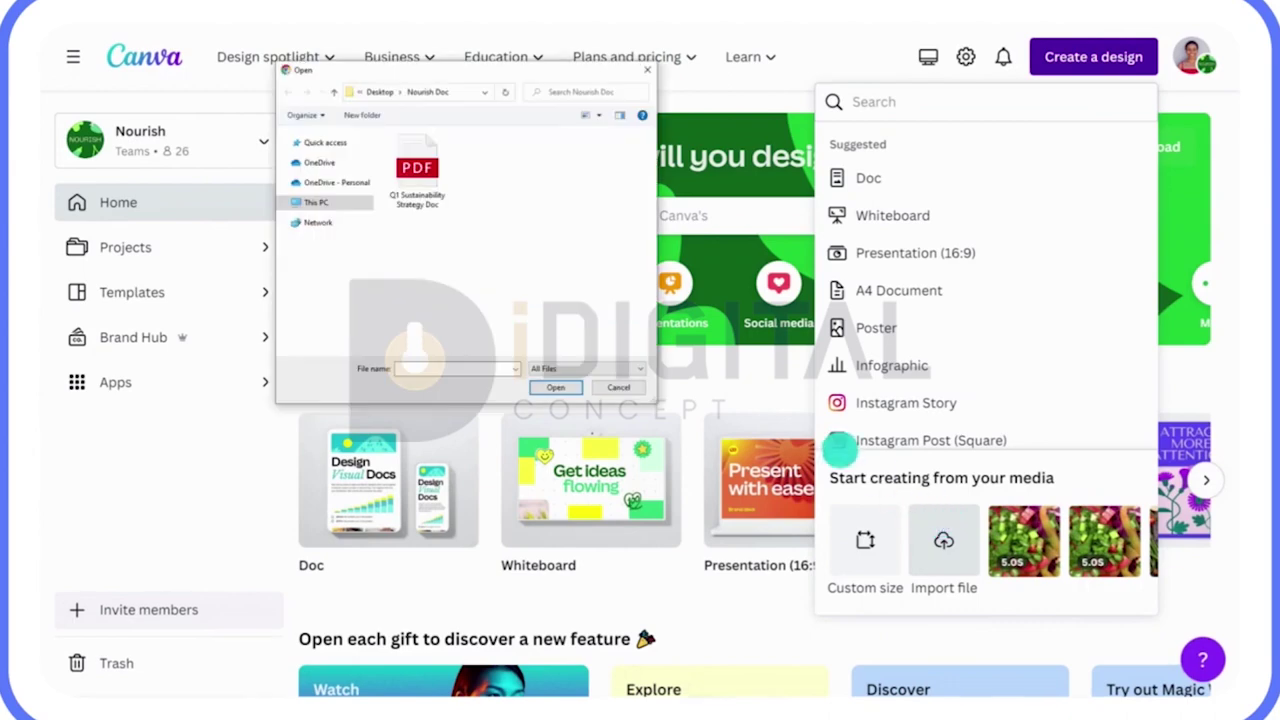
left_click(417, 160)
left_click(548, 388)
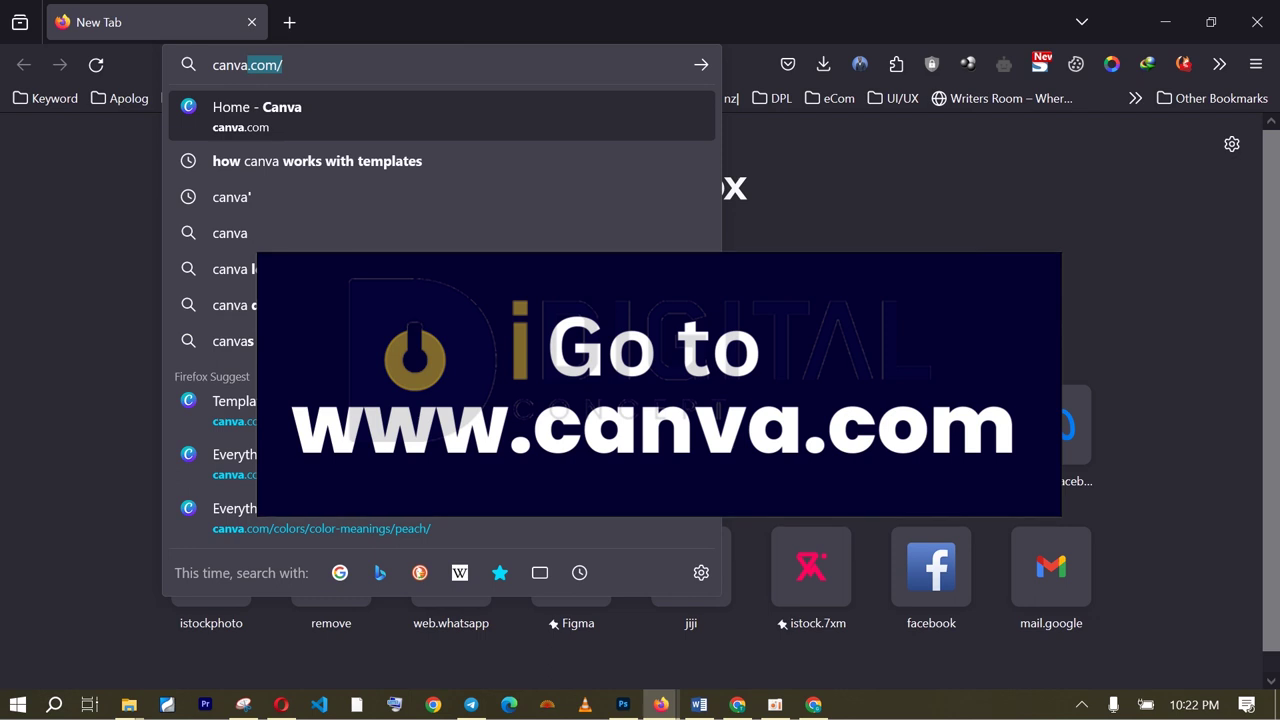
Accept the canva.com address suggestion and load Canva's home page.
key("Right")
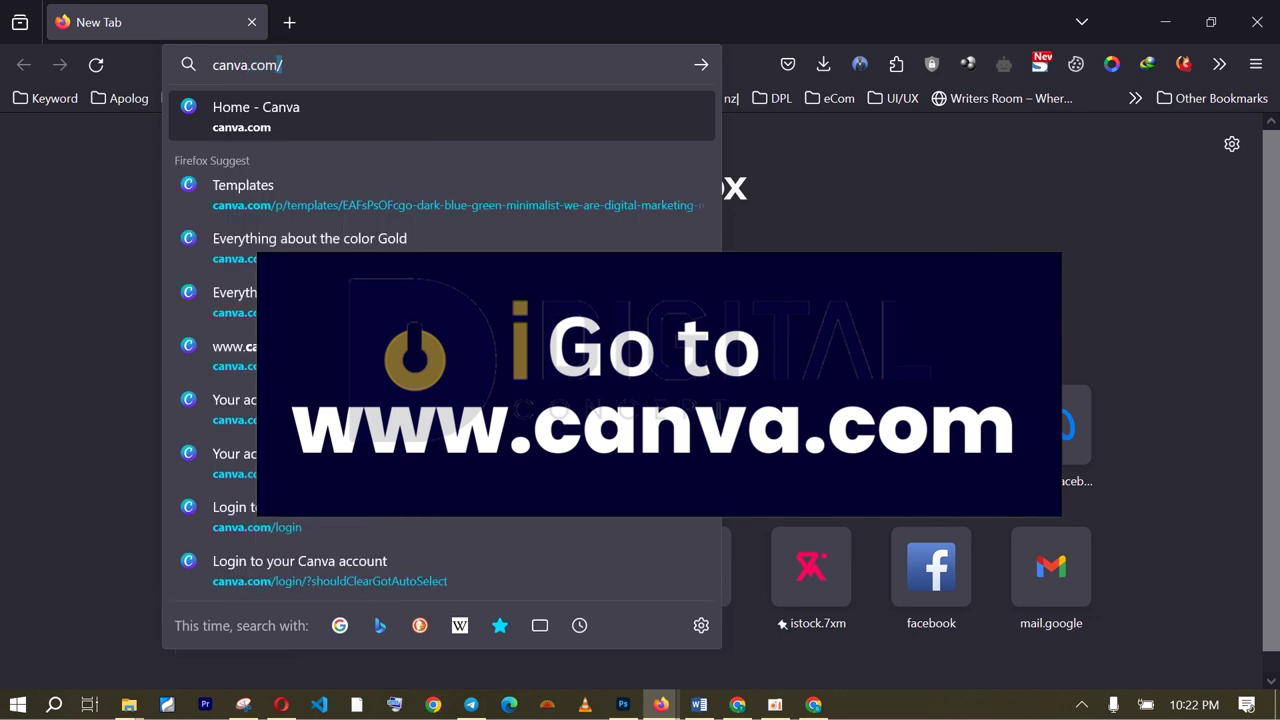
key("Return")
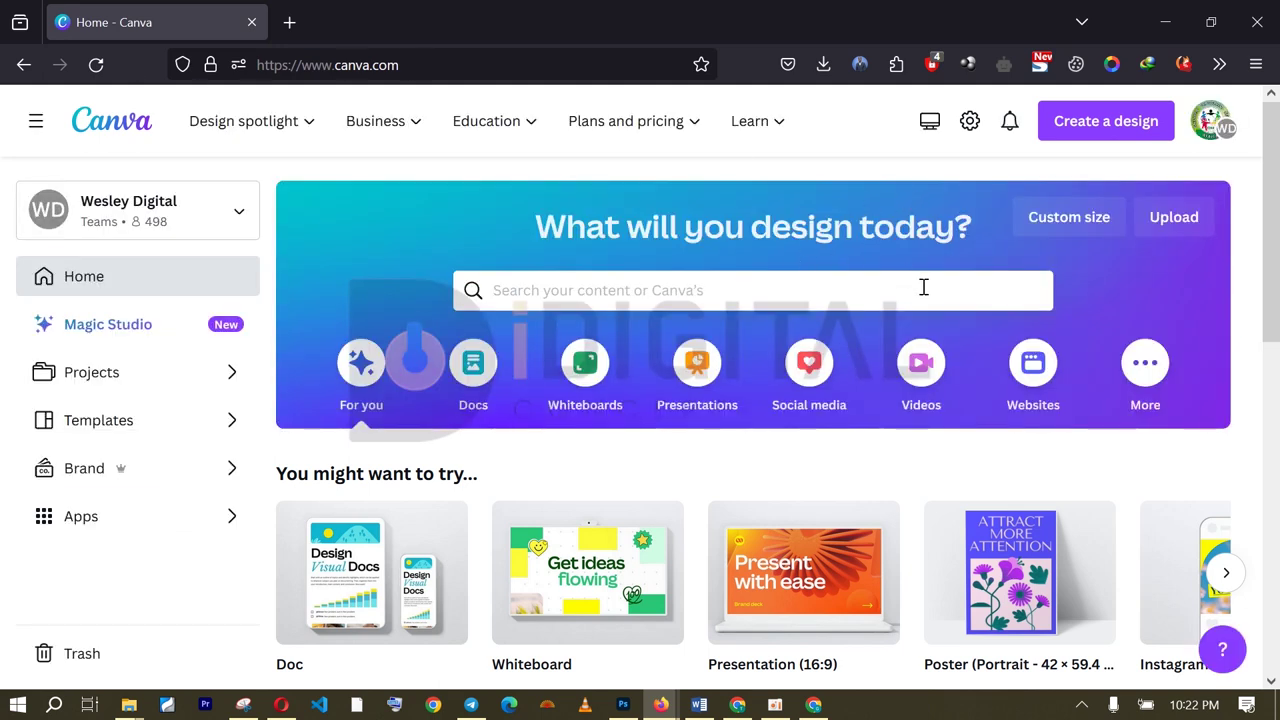
Create a blank 1080 × 1080 px Instagram Post (Square) from the Social media formats.
scroll(840, 283, "down", 2)
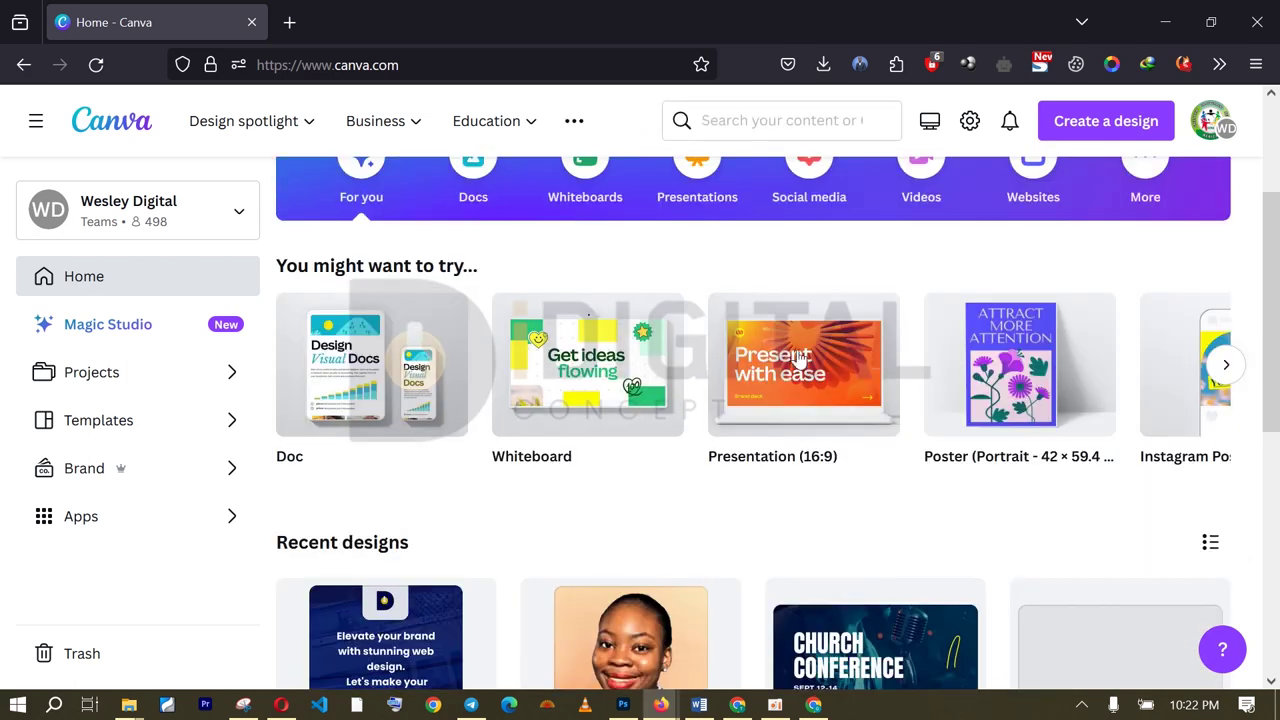
scroll(760, 330, "up", 1)
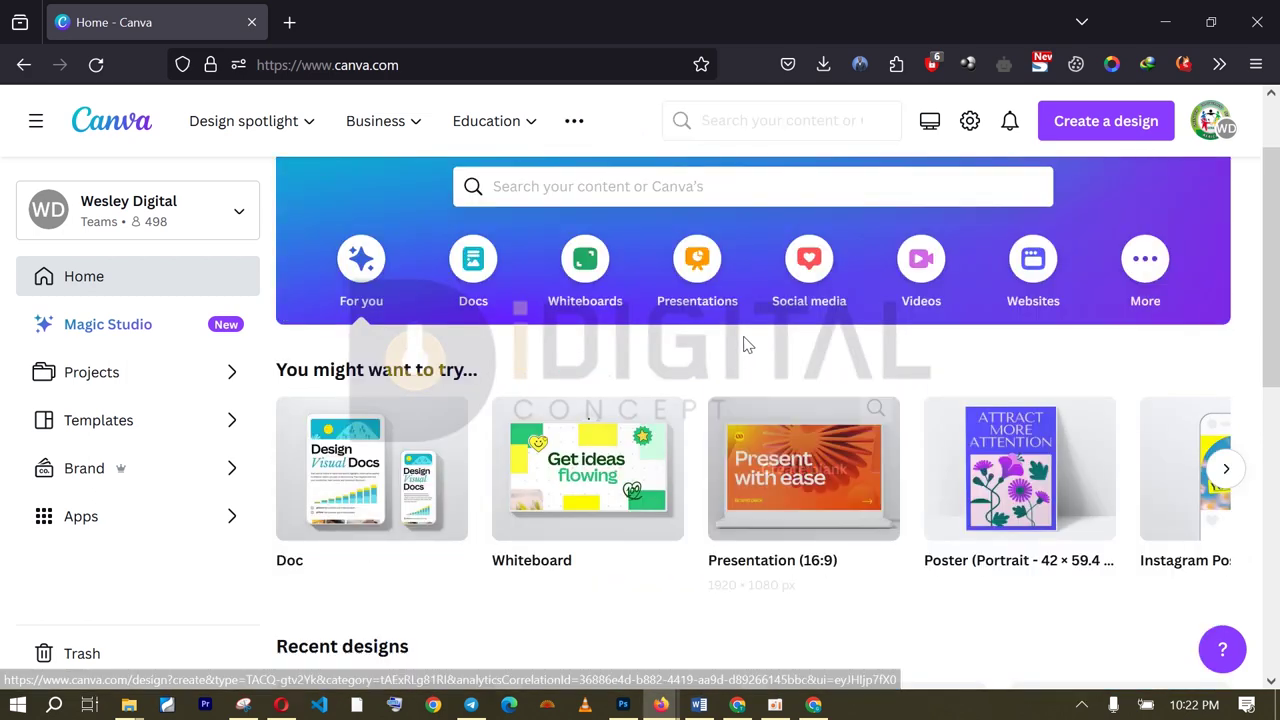
left_click(813, 262)
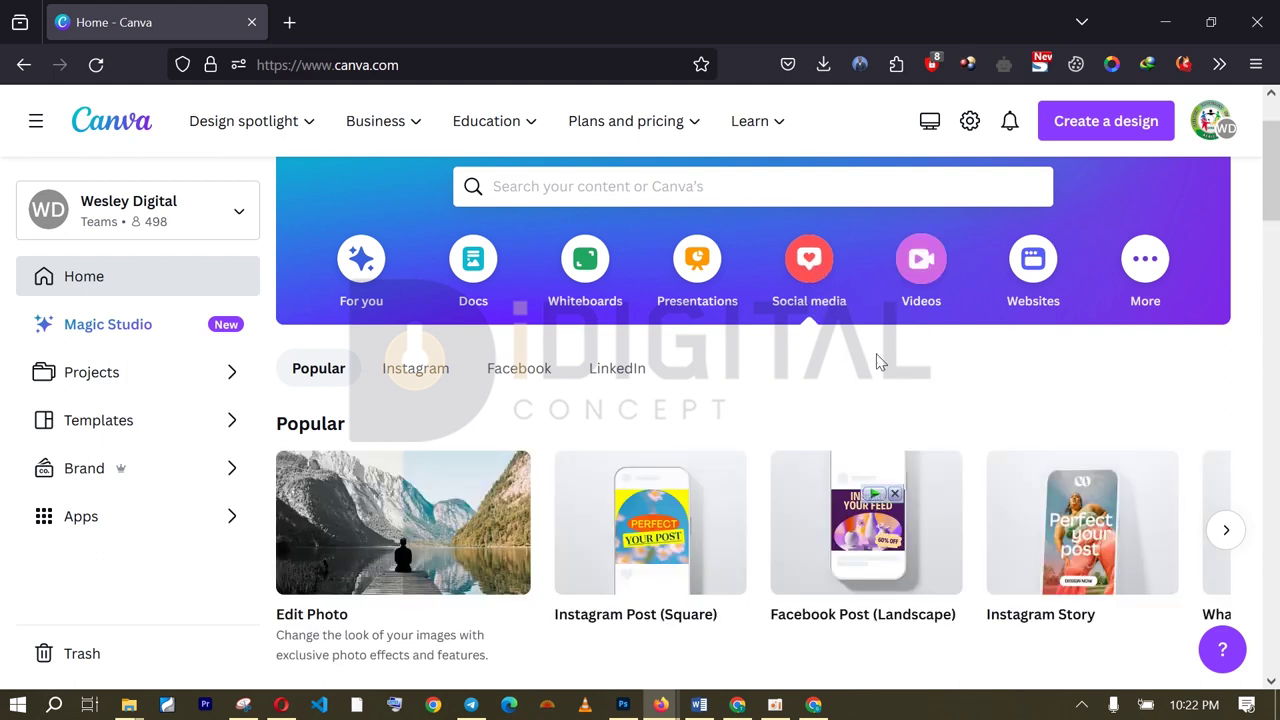
left_click(1226, 529)
scroll(735, 388, "down", 2)
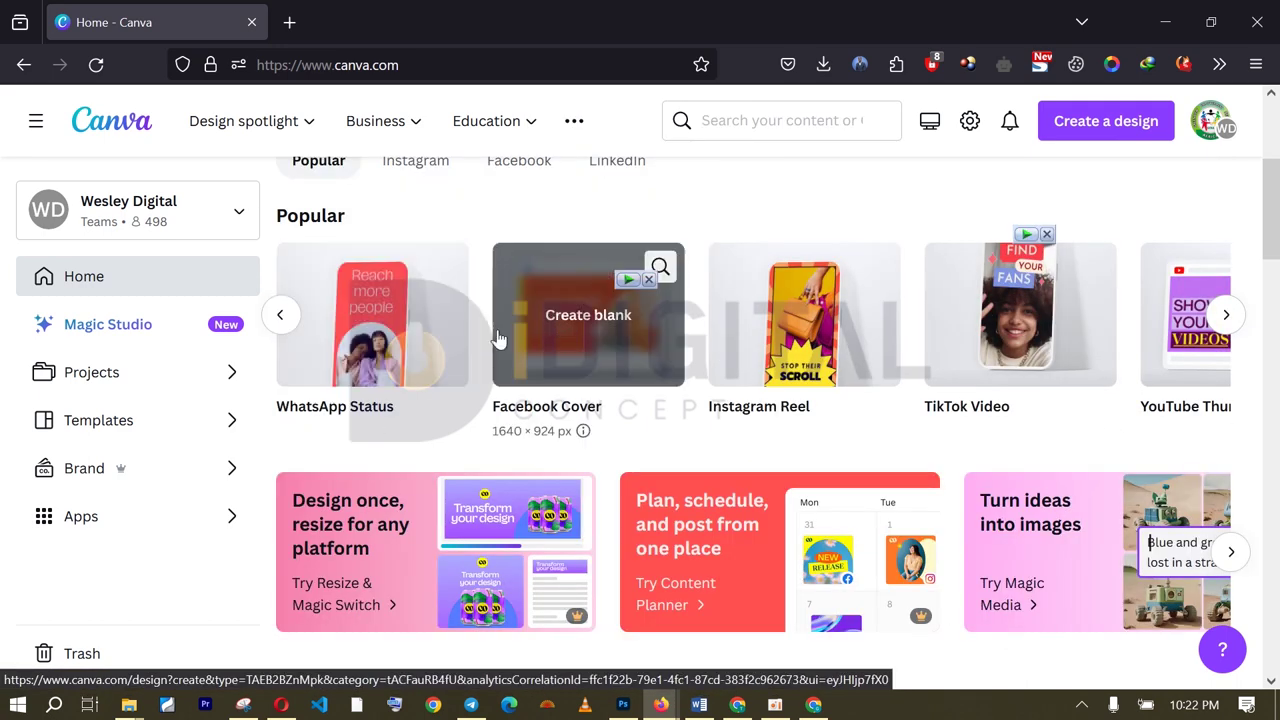
left_click(280, 314)
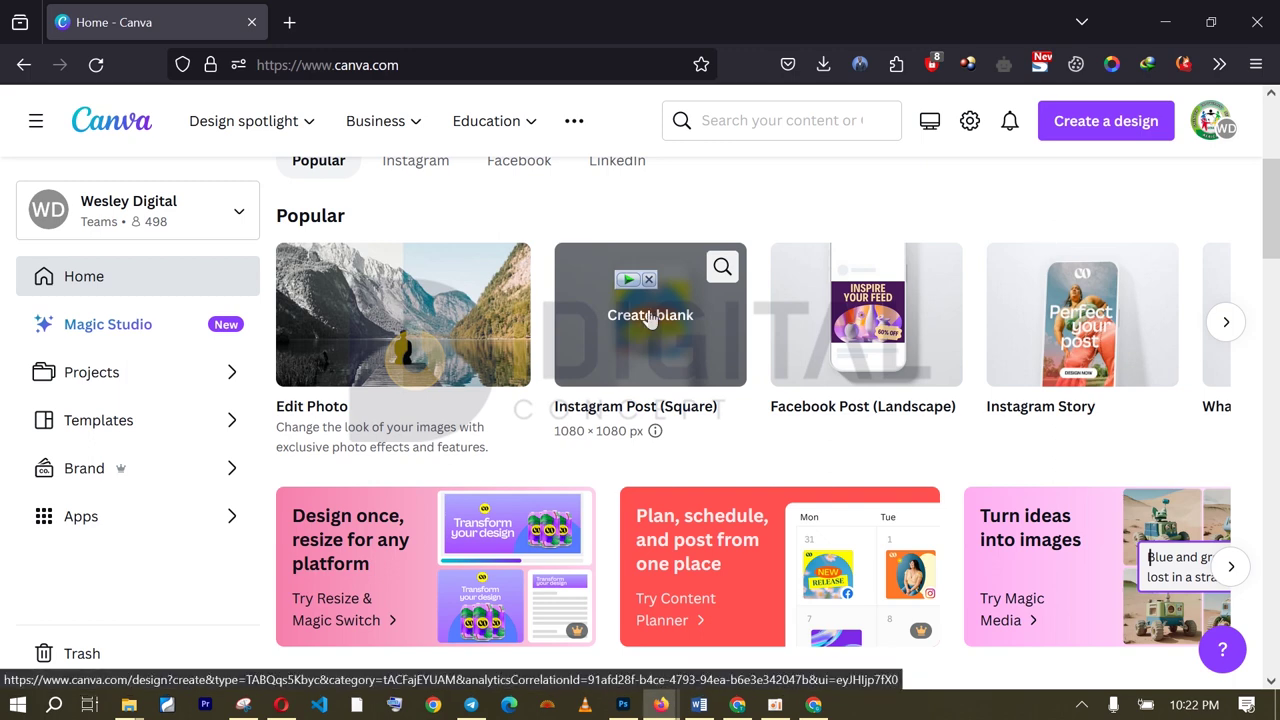
left_click(660, 338)
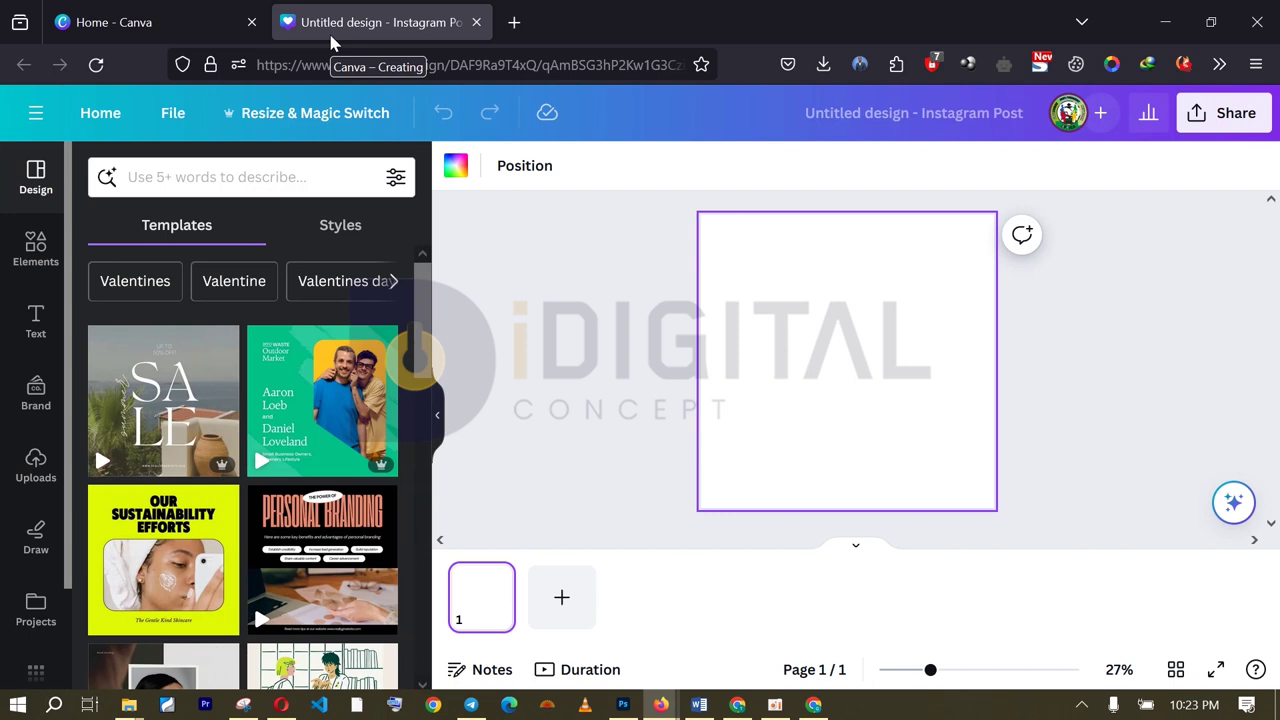
Apply the Black Simple Interior Design Instagram Post template and select its Interior Design heading.
scroll(333, 447, "down", 3)
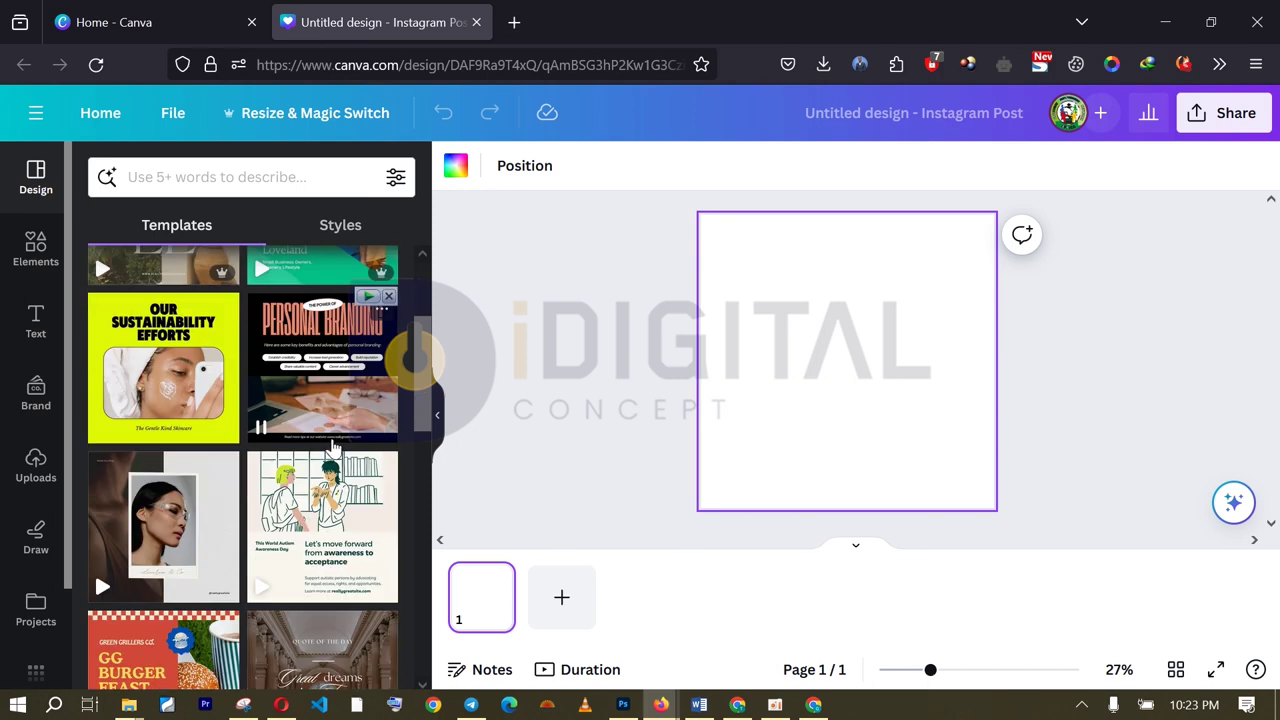
scroll(395, 510, "down", 2)
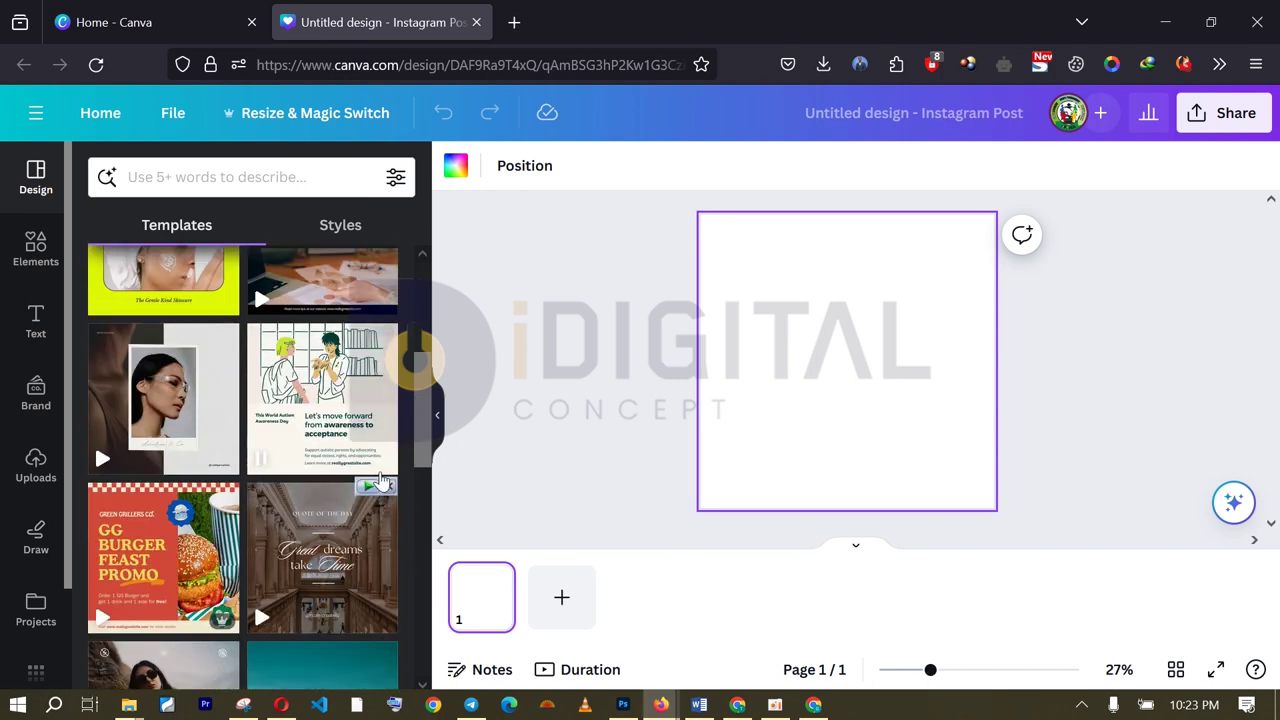
scroll(380, 482, "down", 2)
scroll(394, 508, "down", 2)
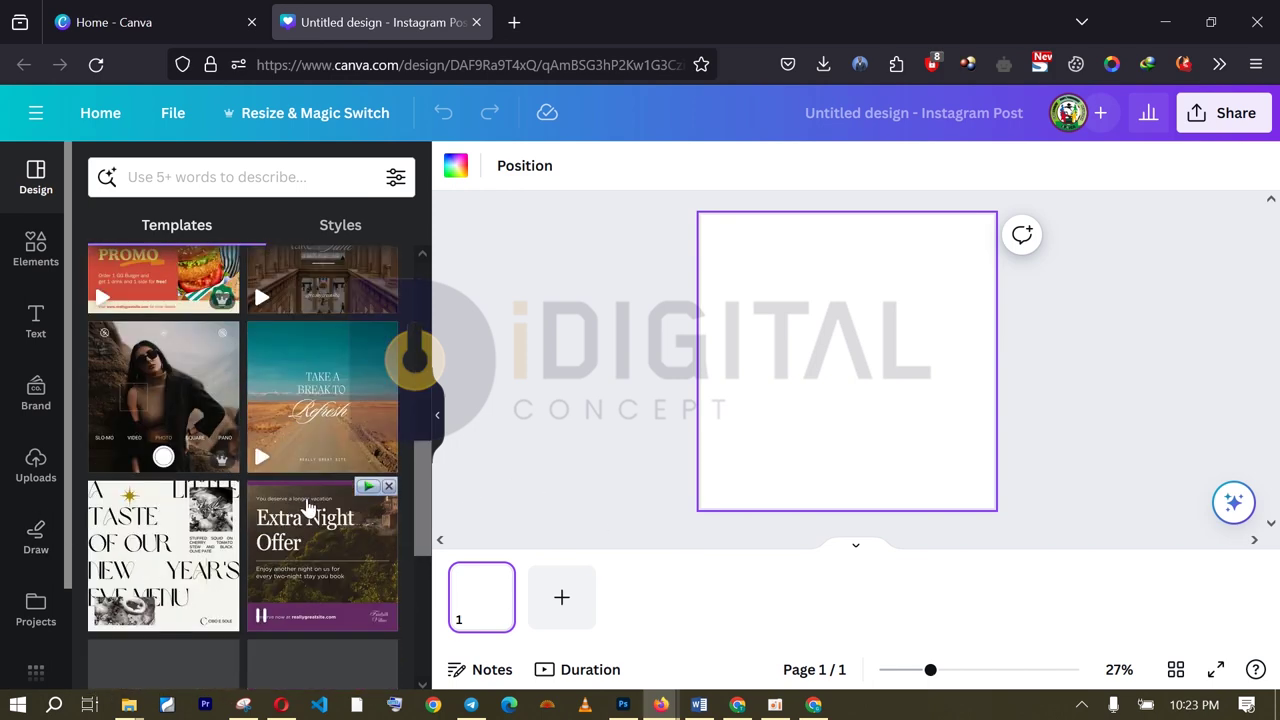
scroll(310, 520, "down", 5)
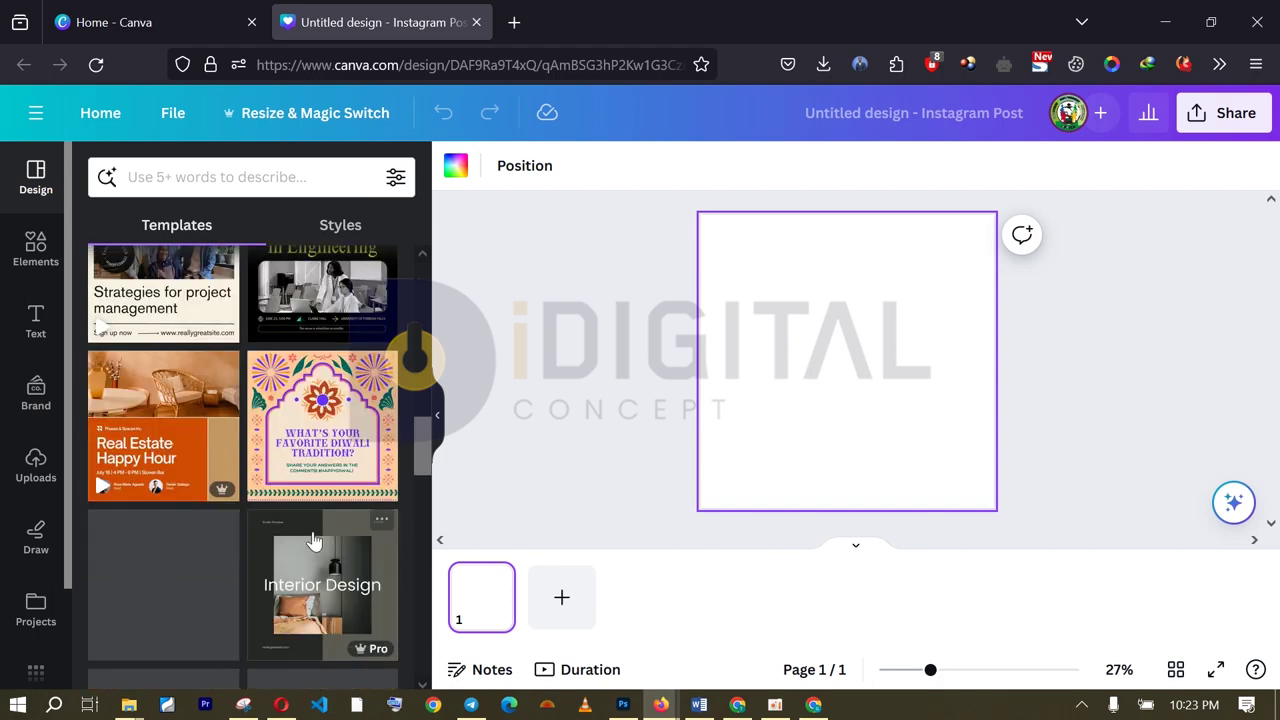
scroll(313, 540, "up", 1)
scroll(315, 520, "down", 3)
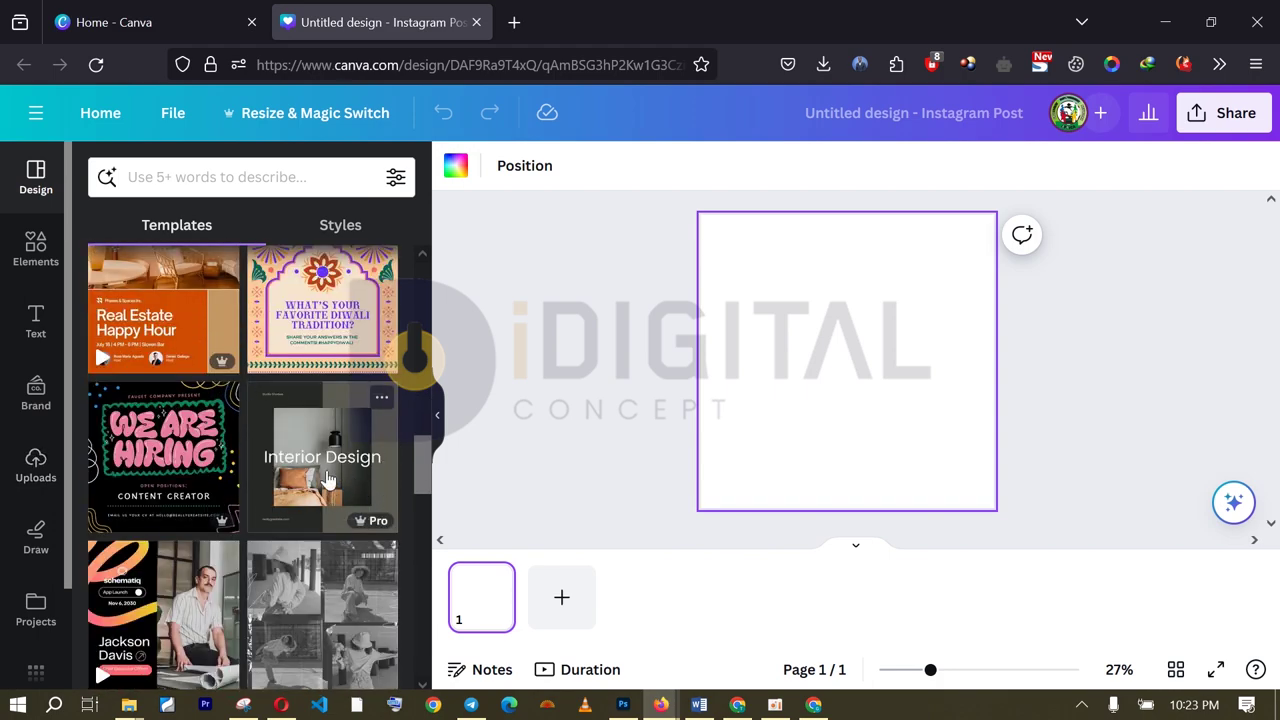
left_click(330, 478)
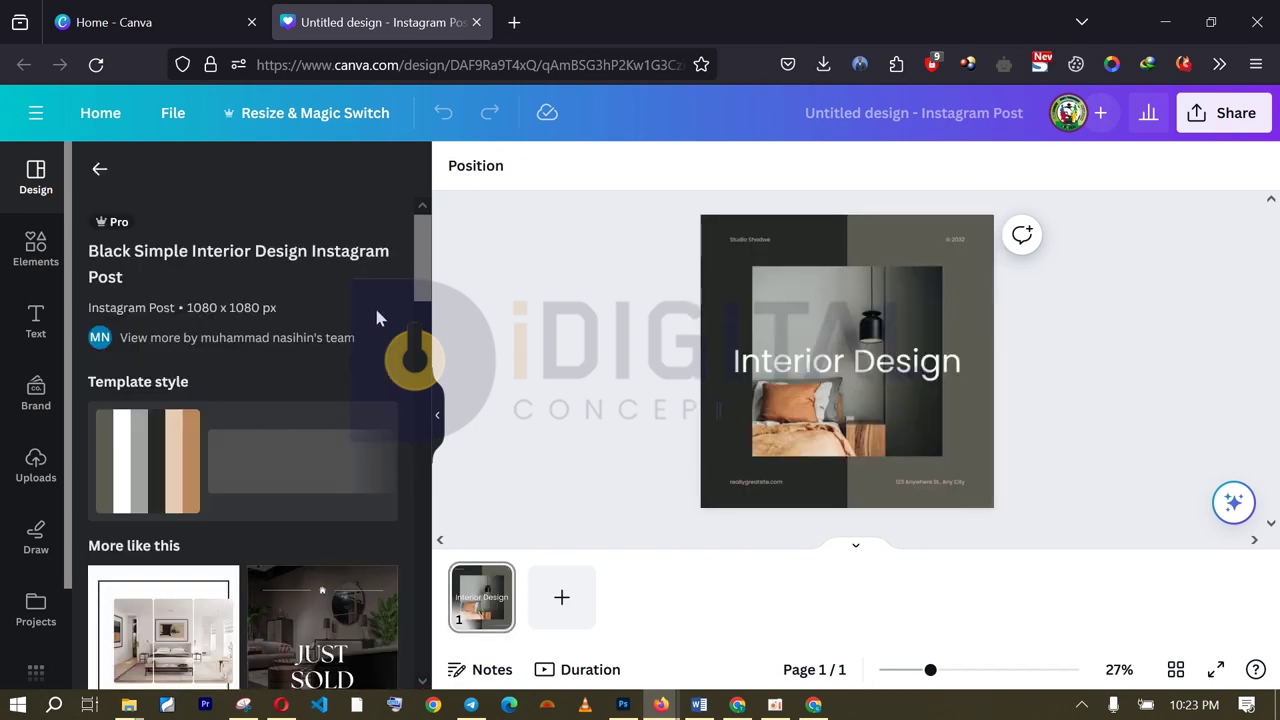
left_click(839, 364)
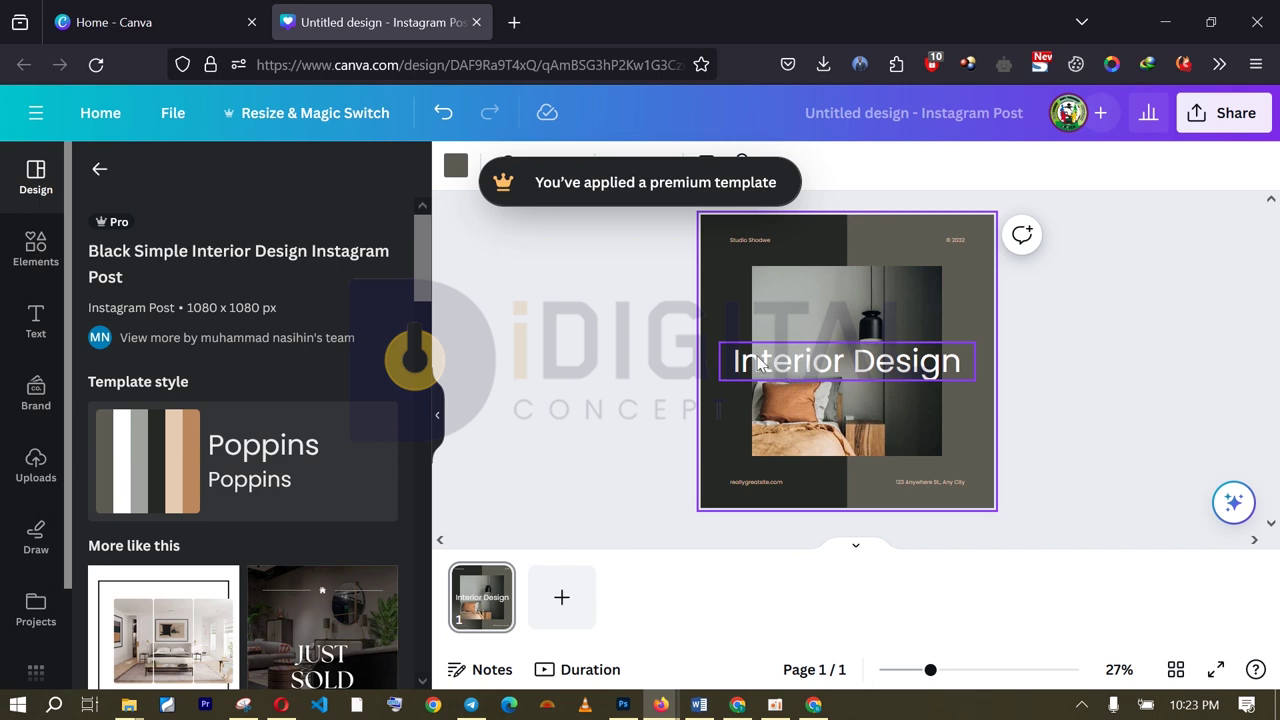
left_click(873, 370)
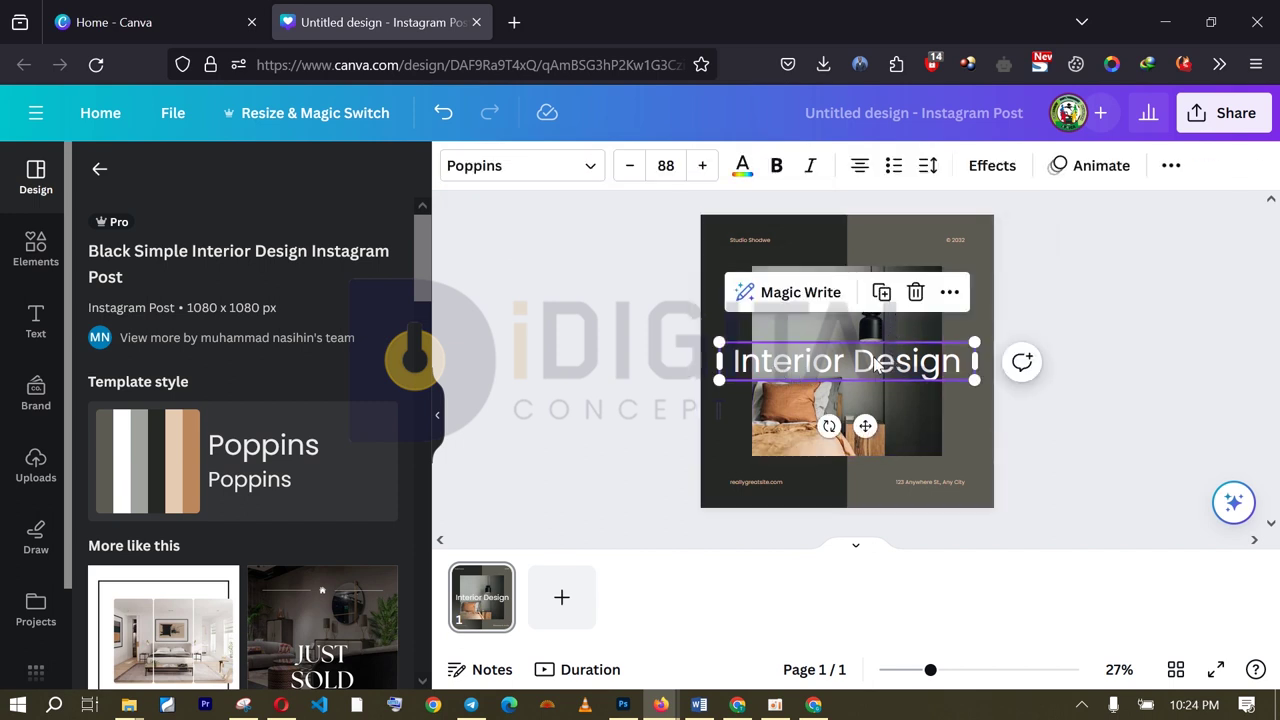
Replace the headline text with 'Create Canva Templates for yourself'.
double_click(885, 372)
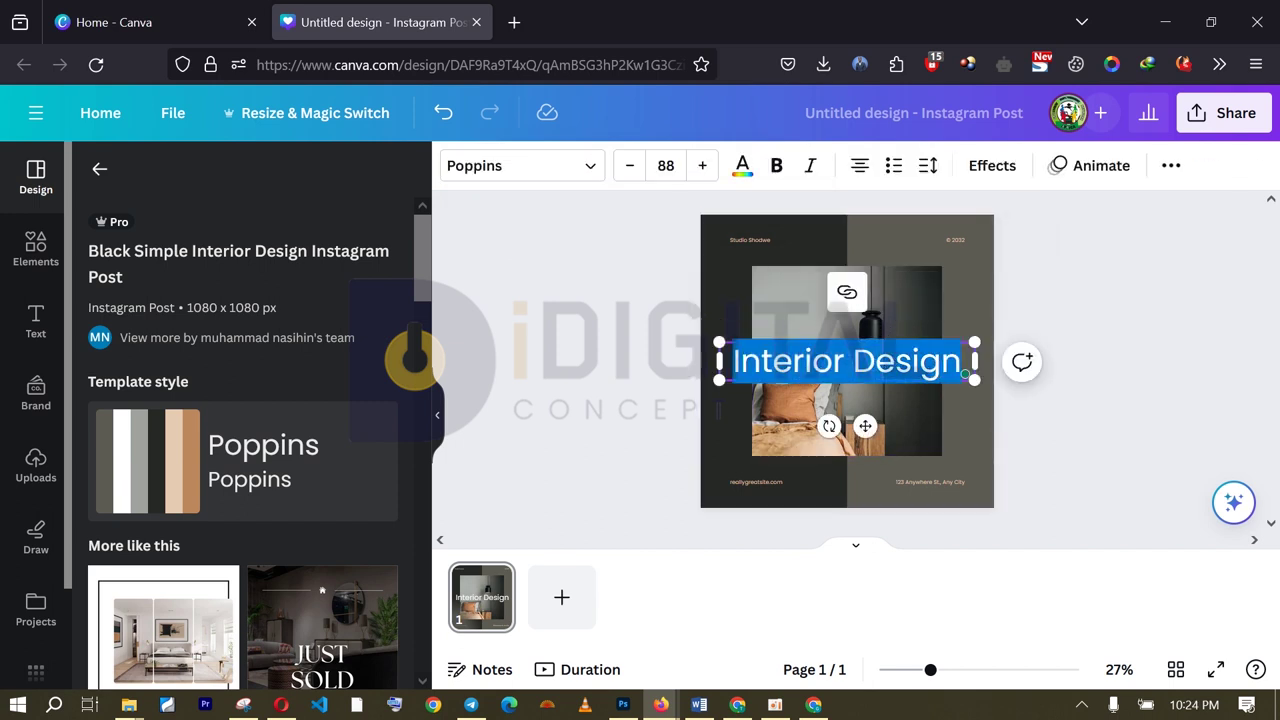
type("Ge")
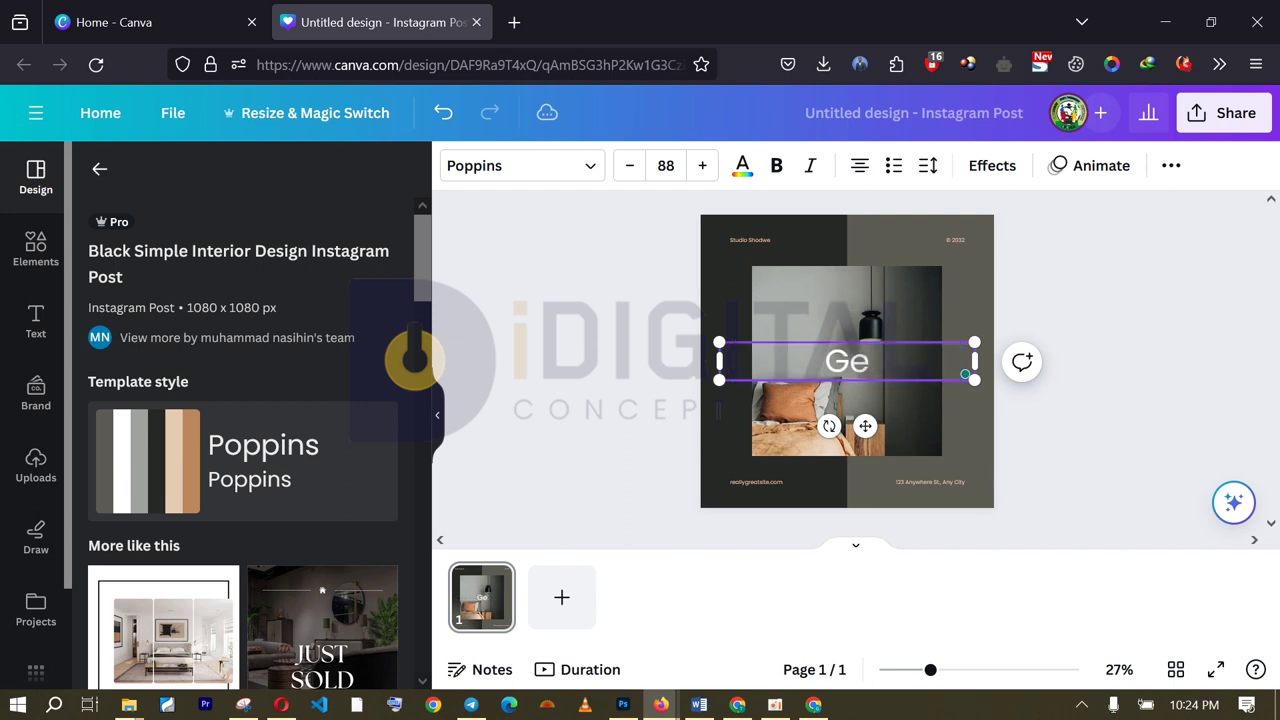
key("BackSpace")
key("BackSpace")
type("Crea")
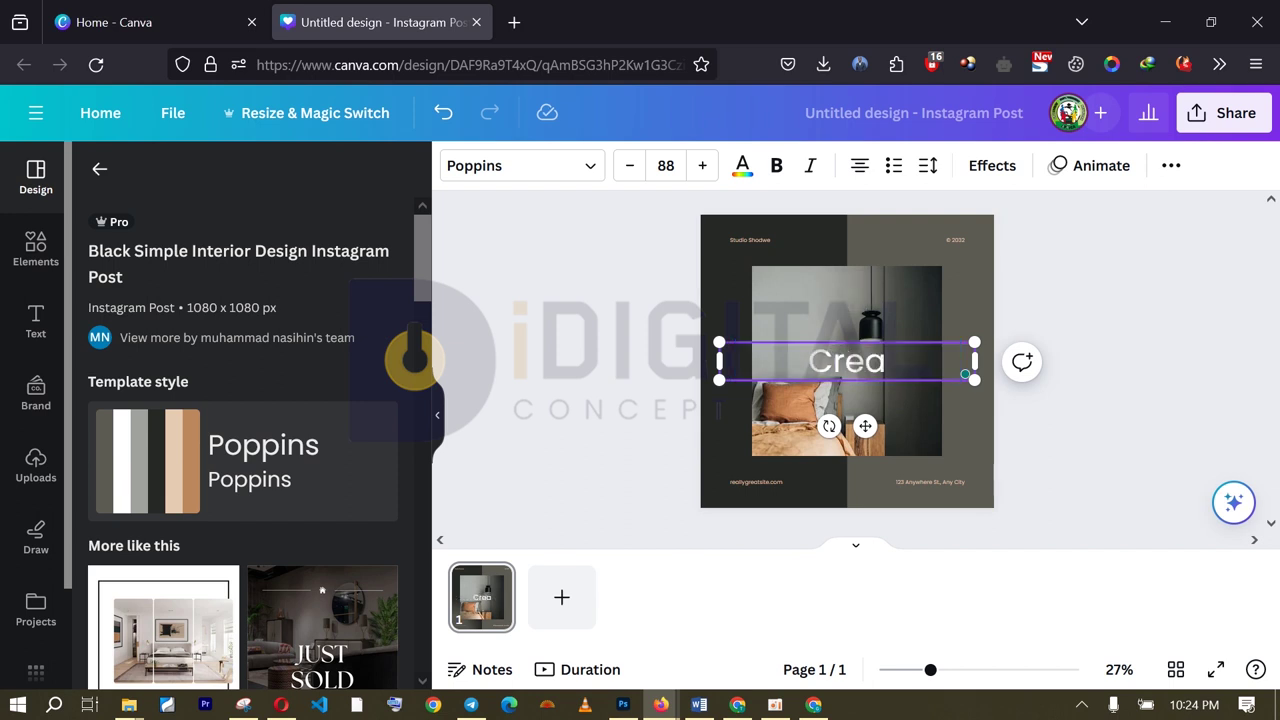
type("te")
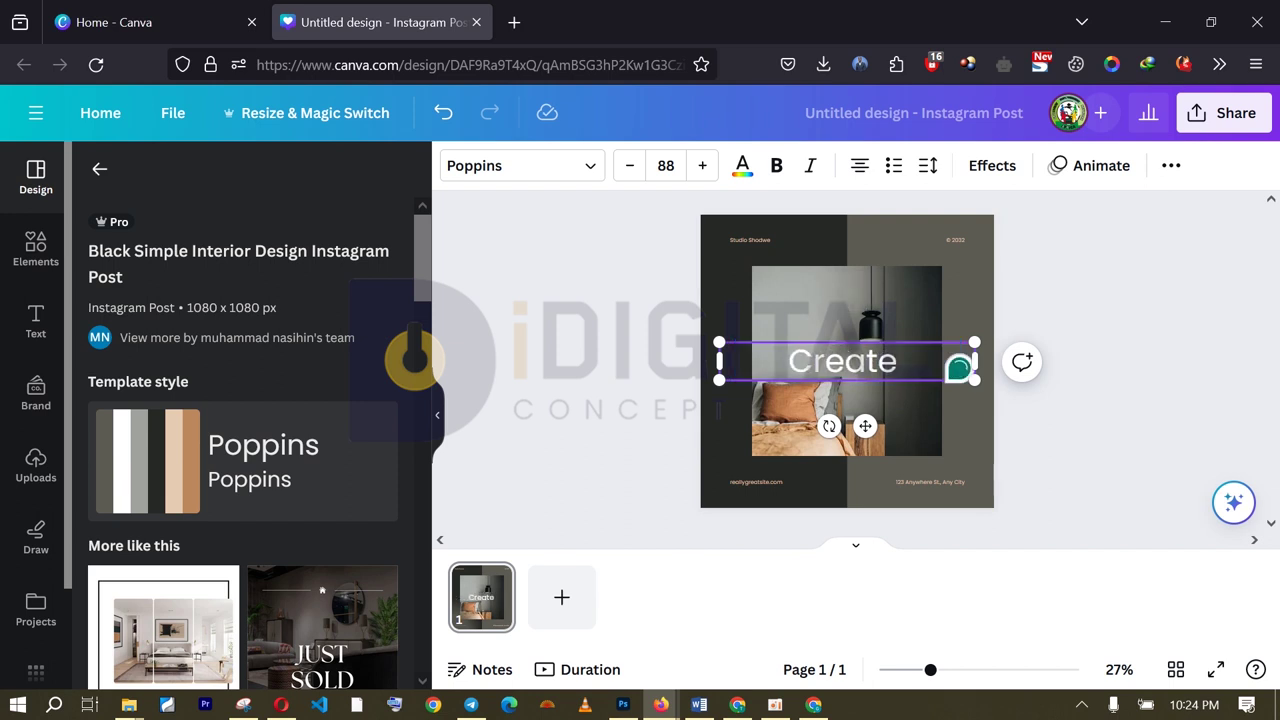
type(" Canva Templar")
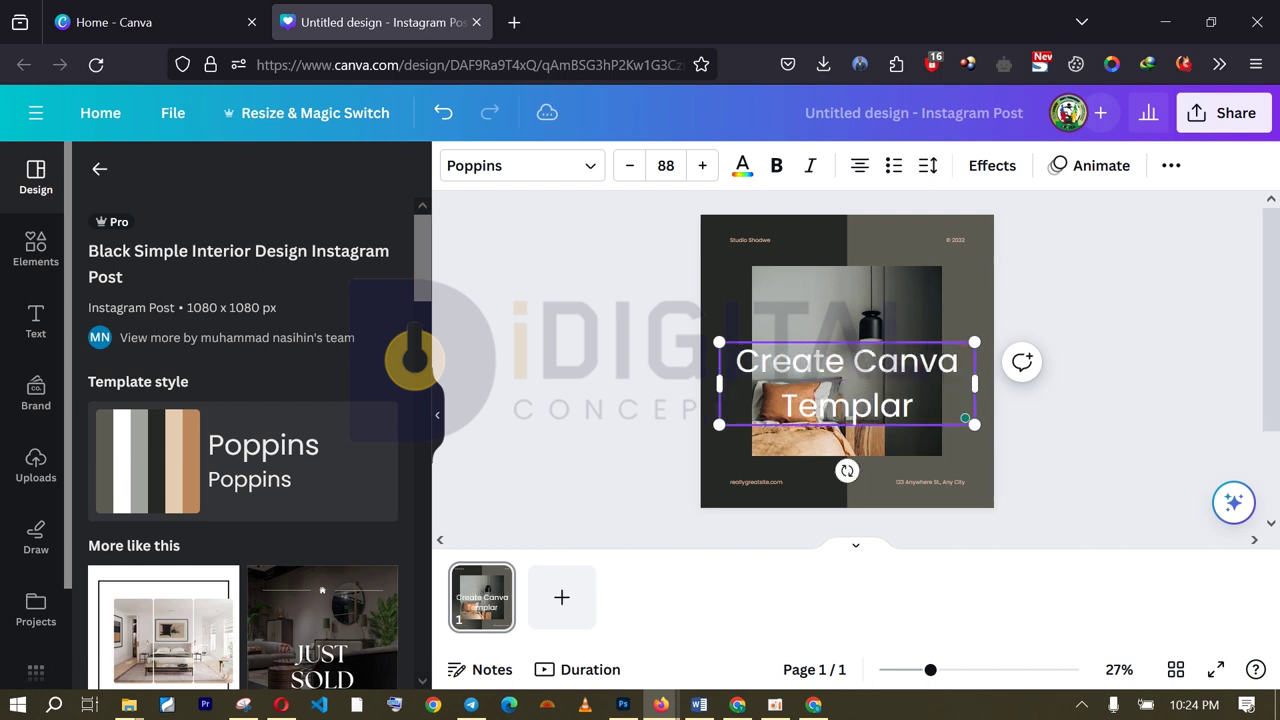
key("BackSpace")
type("tes")
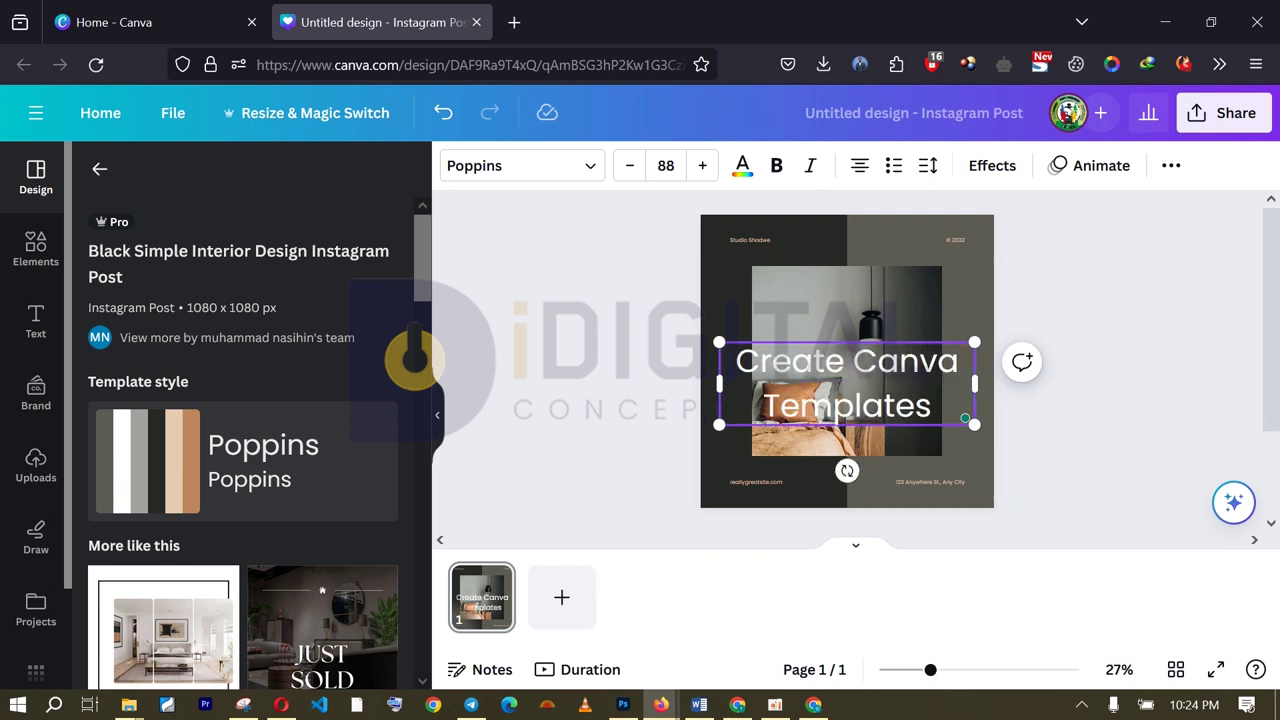
type(" for yourself")
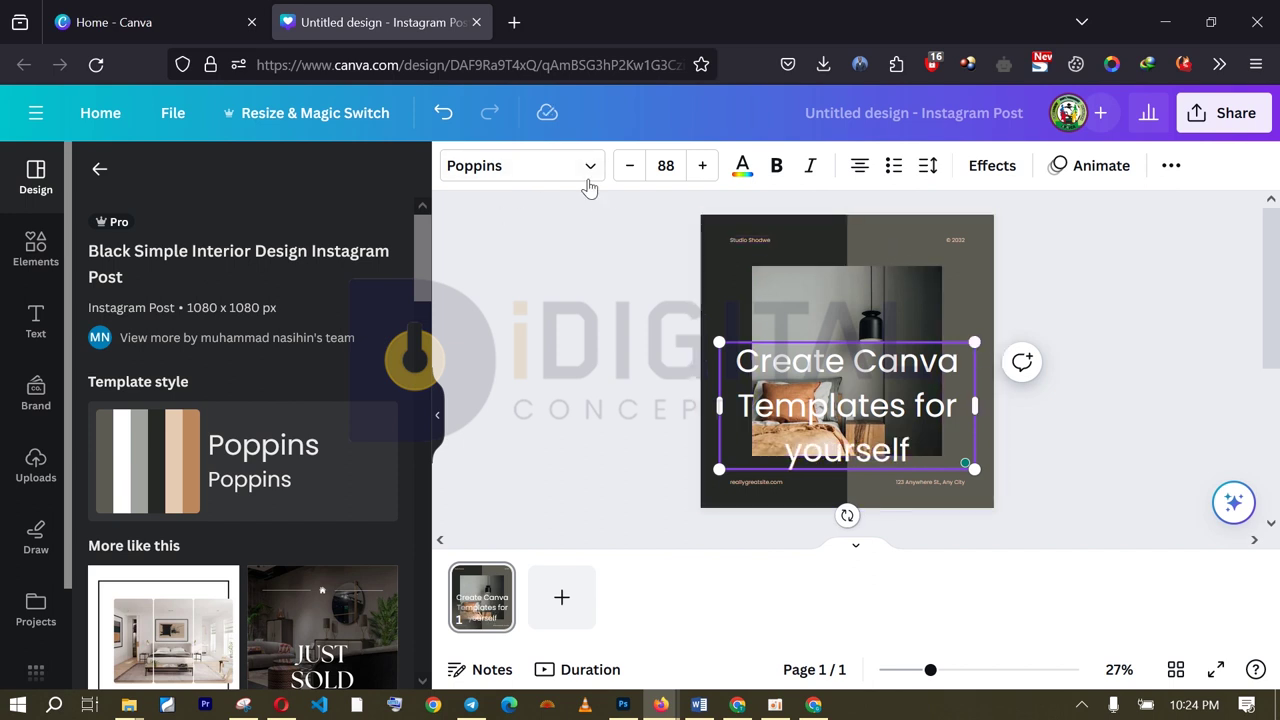
Set the headline font size to 70 and narrow its text box.
left_click(666, 165)
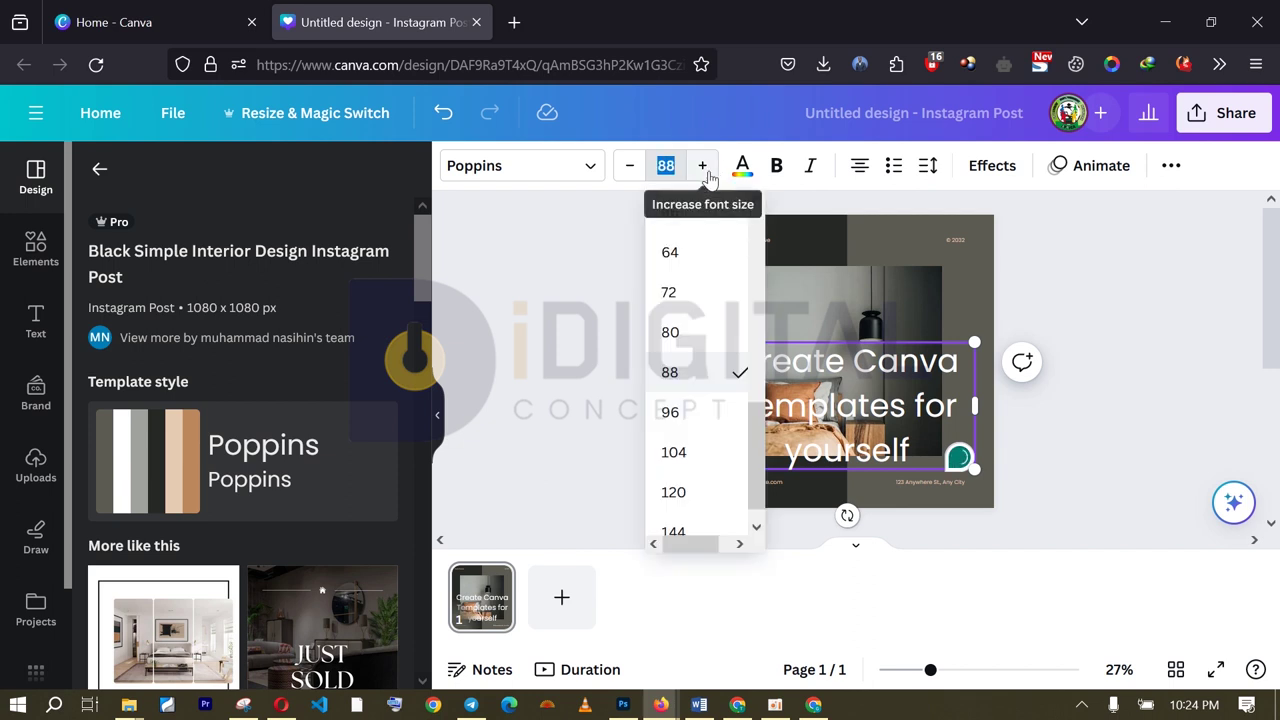
type("70")
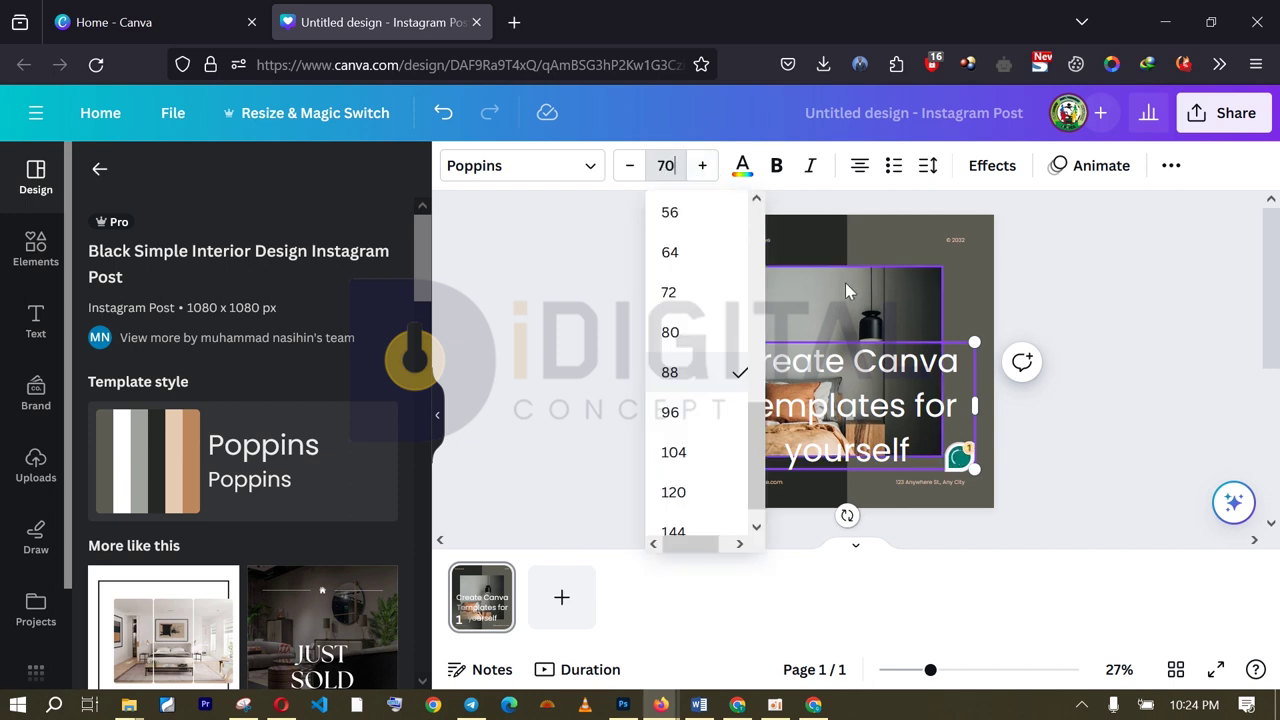
key("Return")
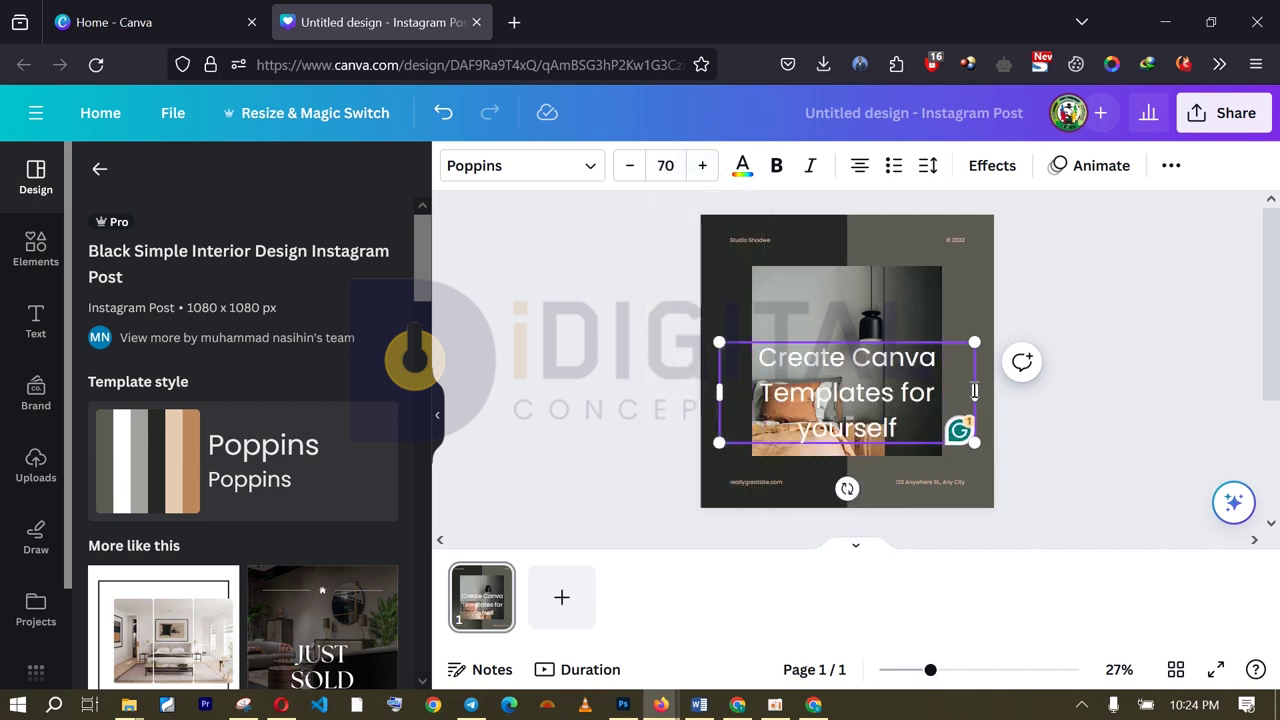
left_click_drag(975, 391, 878, 352)
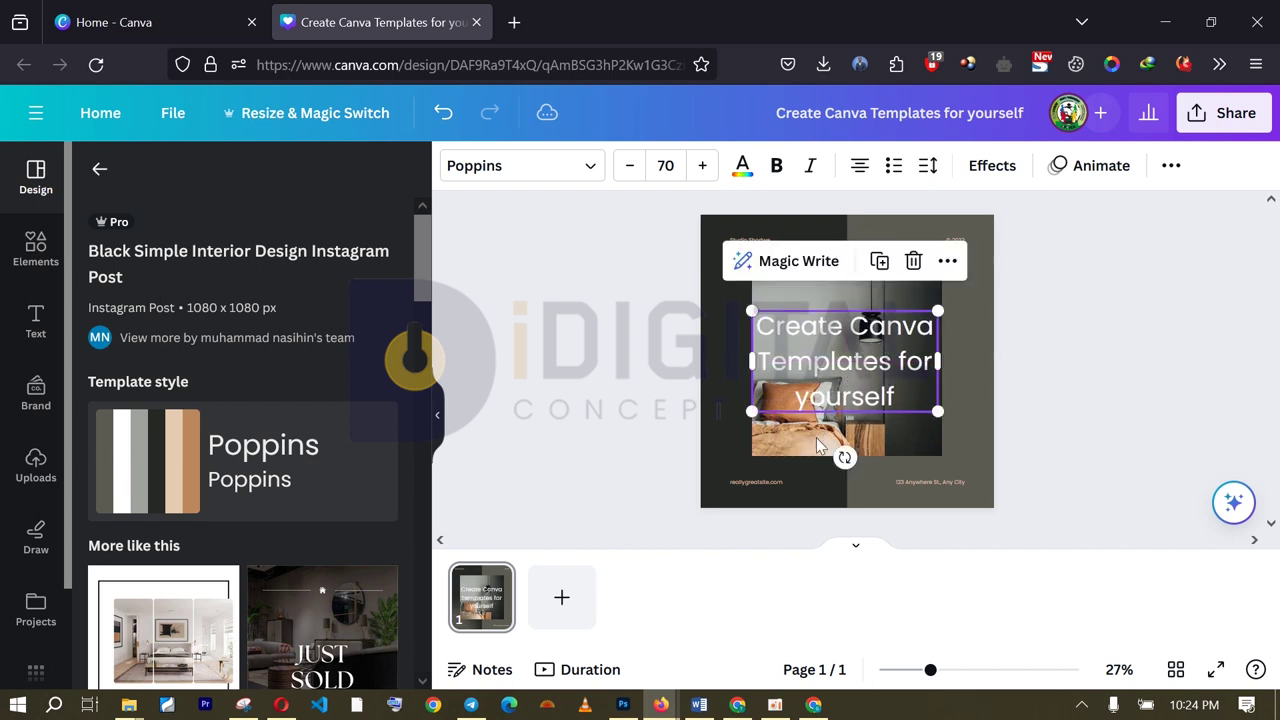
left_click(816, 440)
Enlarge the room photo toward the lower left and remove the website and corner texts.
left_click_drag(750, 458, 731, 474)
left_click(760, 485)
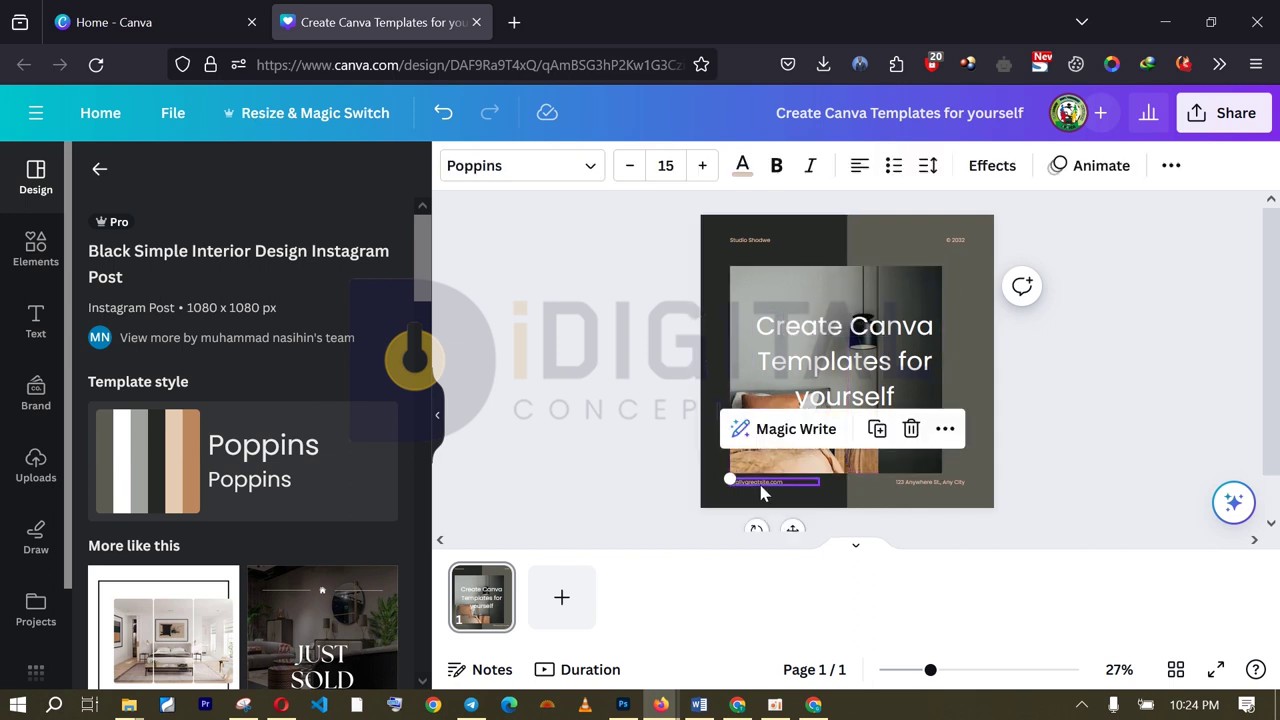
key("Escape")
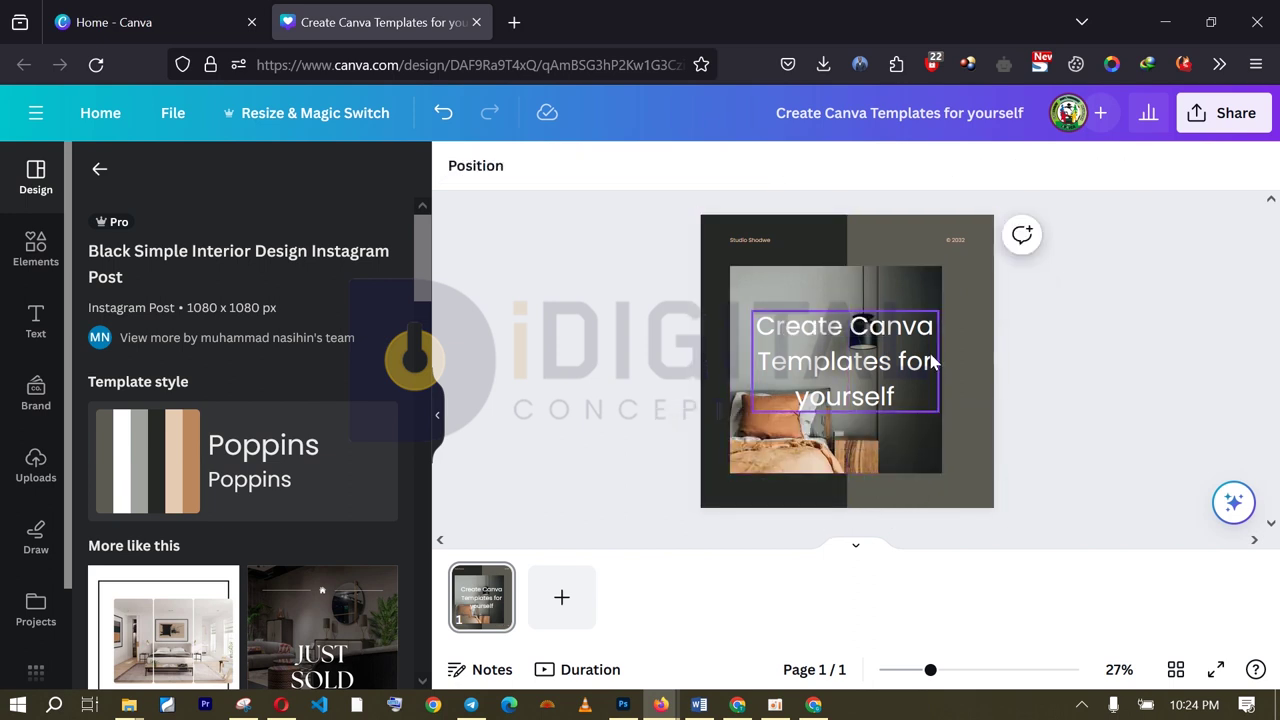
left_click(935, 280)
key("Escape")
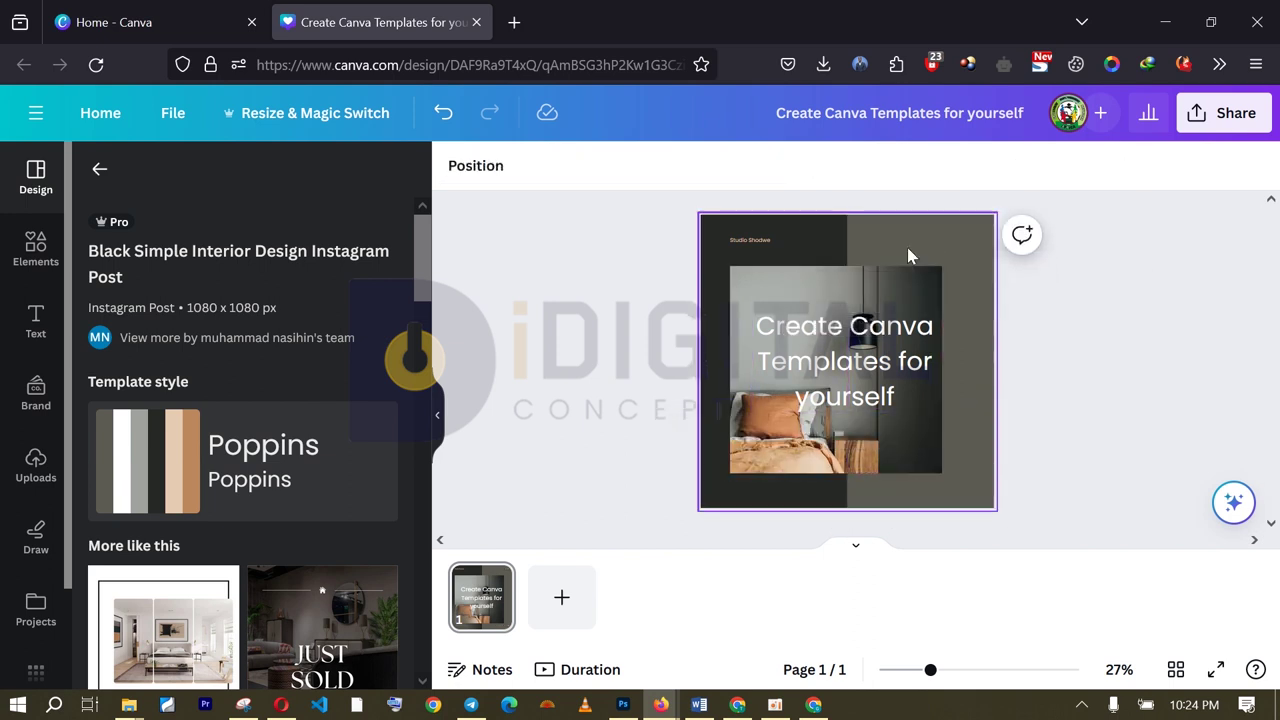
Enlarge the room photo toward the upper right and nudge it slightly left.
left_click(926, 274)
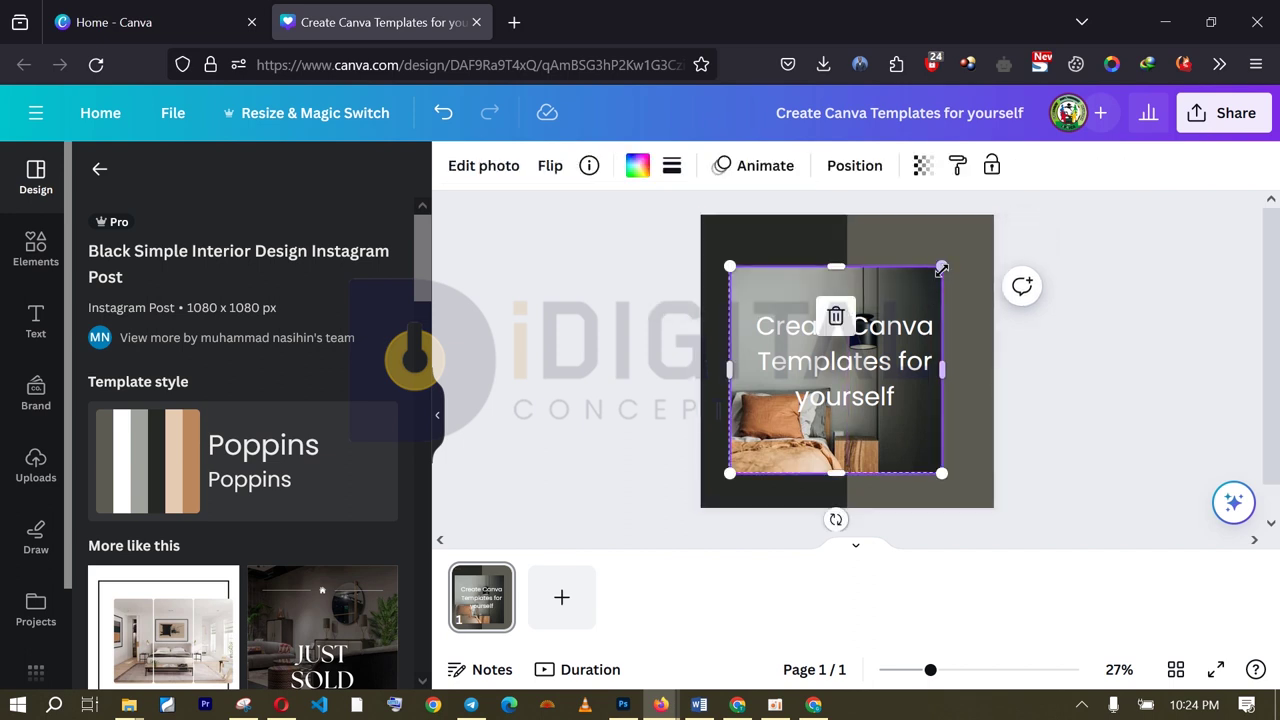
left_click_drag(943, 269, 977, 231)
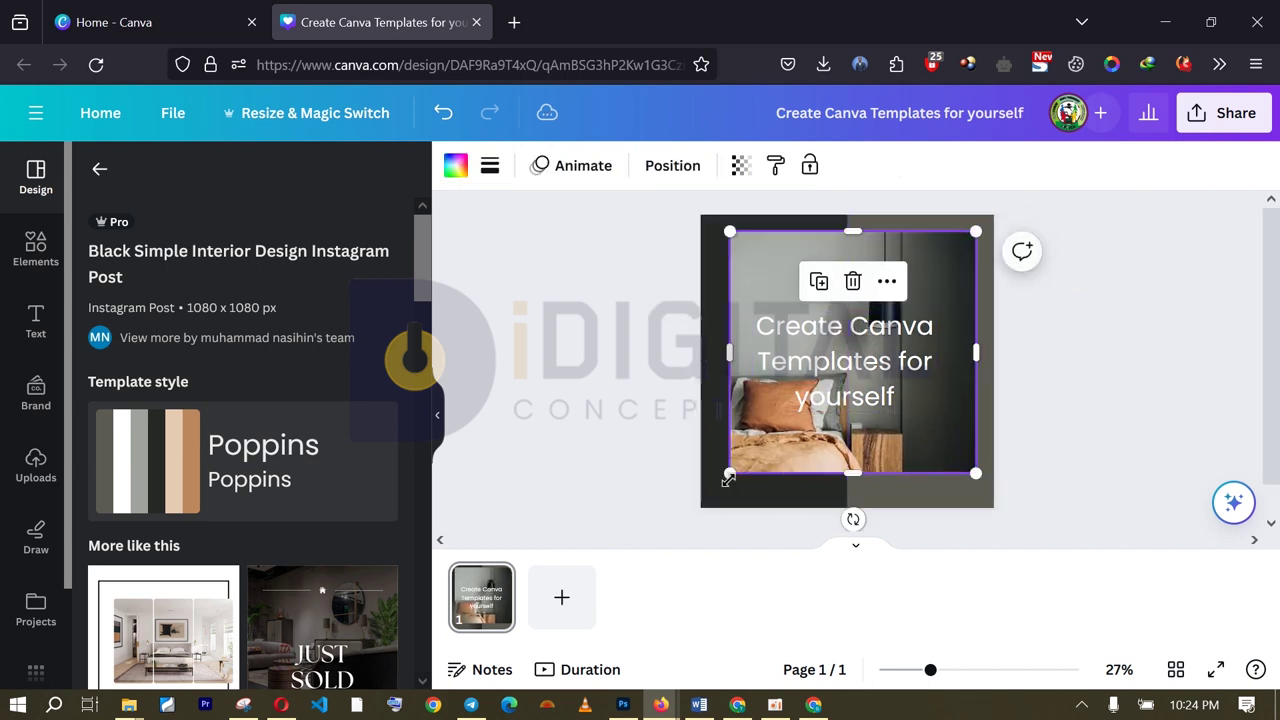
left_click(725, 478)
left_click(838, 472)
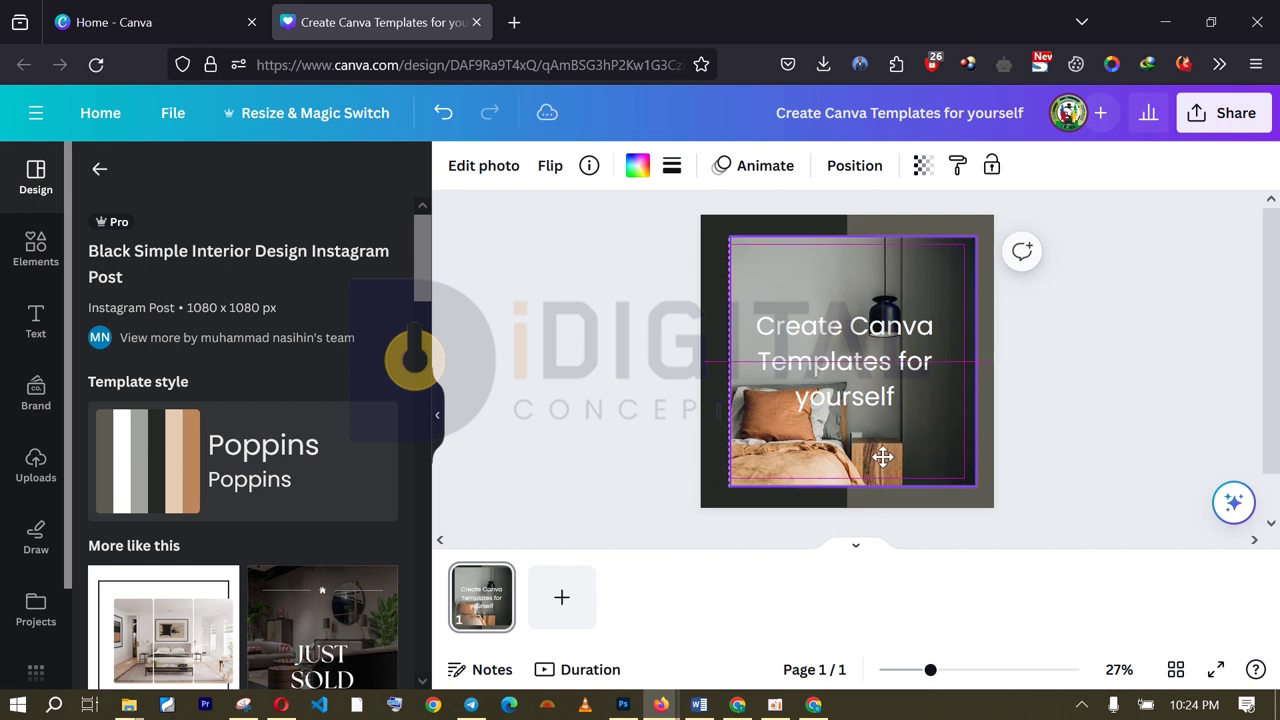
left_click_drag(883, 457, 877, 455)
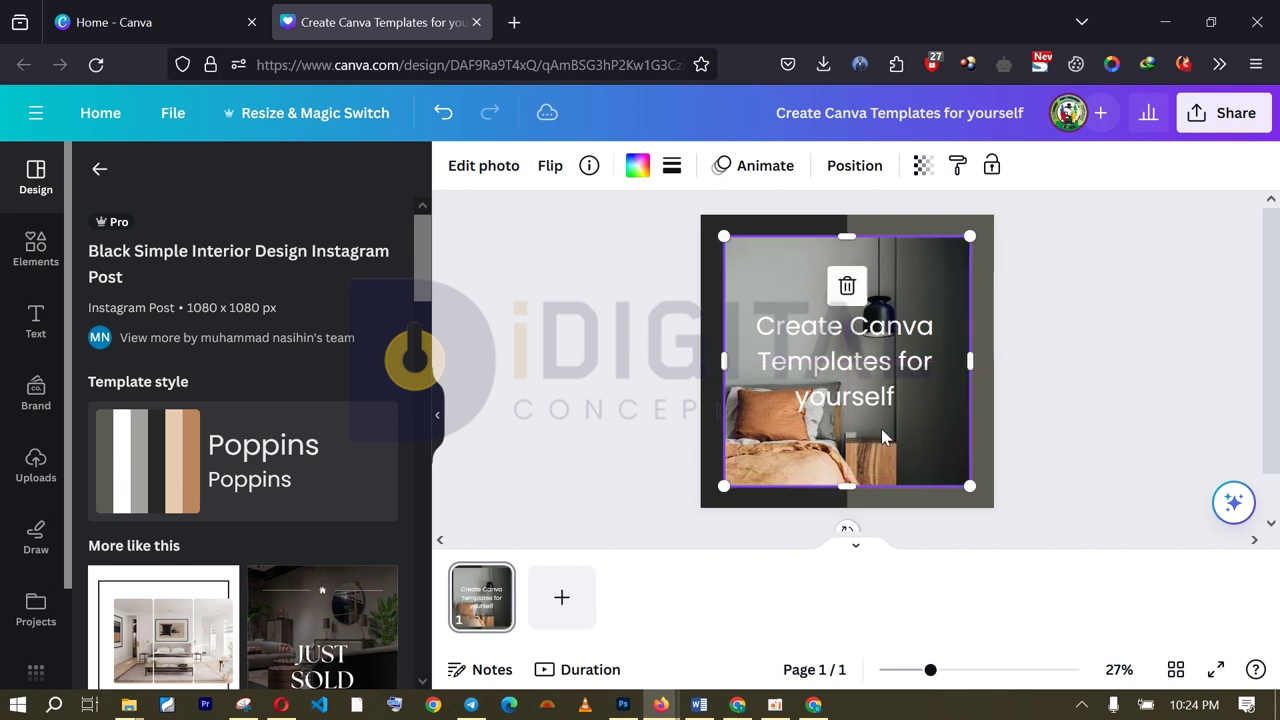
Fade the room photo to 20 transparency.
left_click(922, 165)
left_click_drag(928, 257, 770, 250)
left_click(1156, 330)
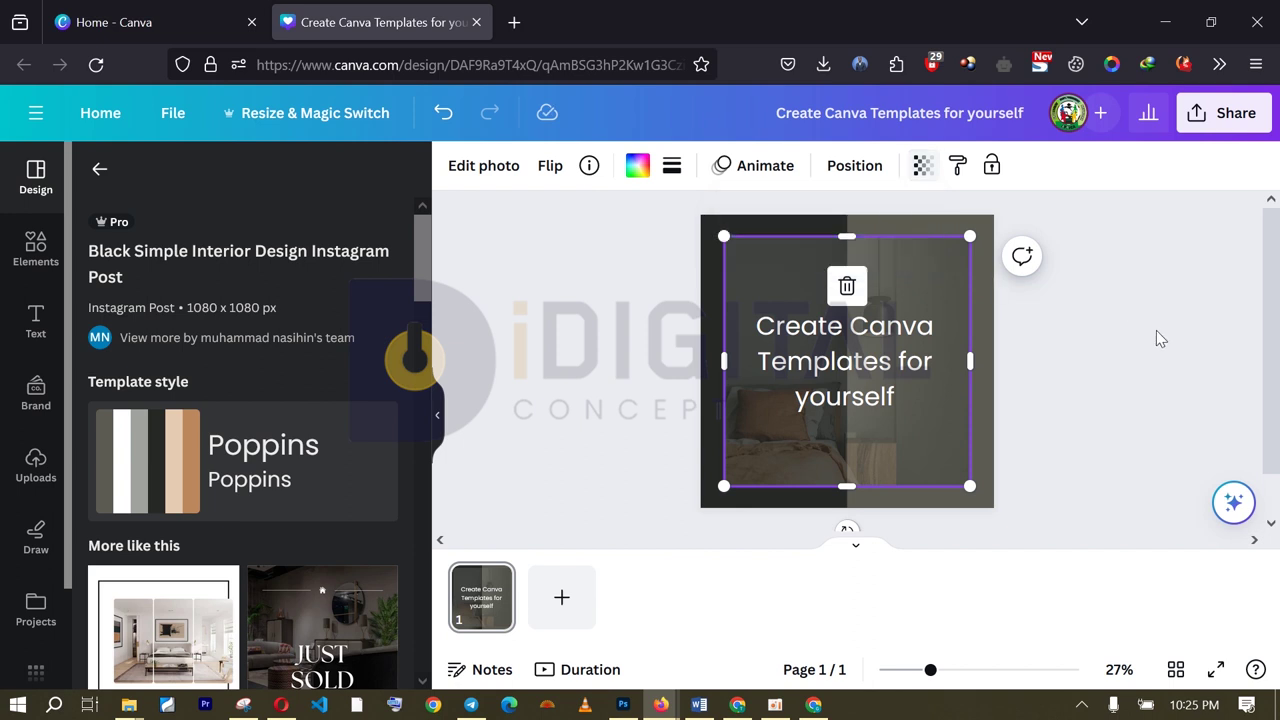
left_click(1082, 372)
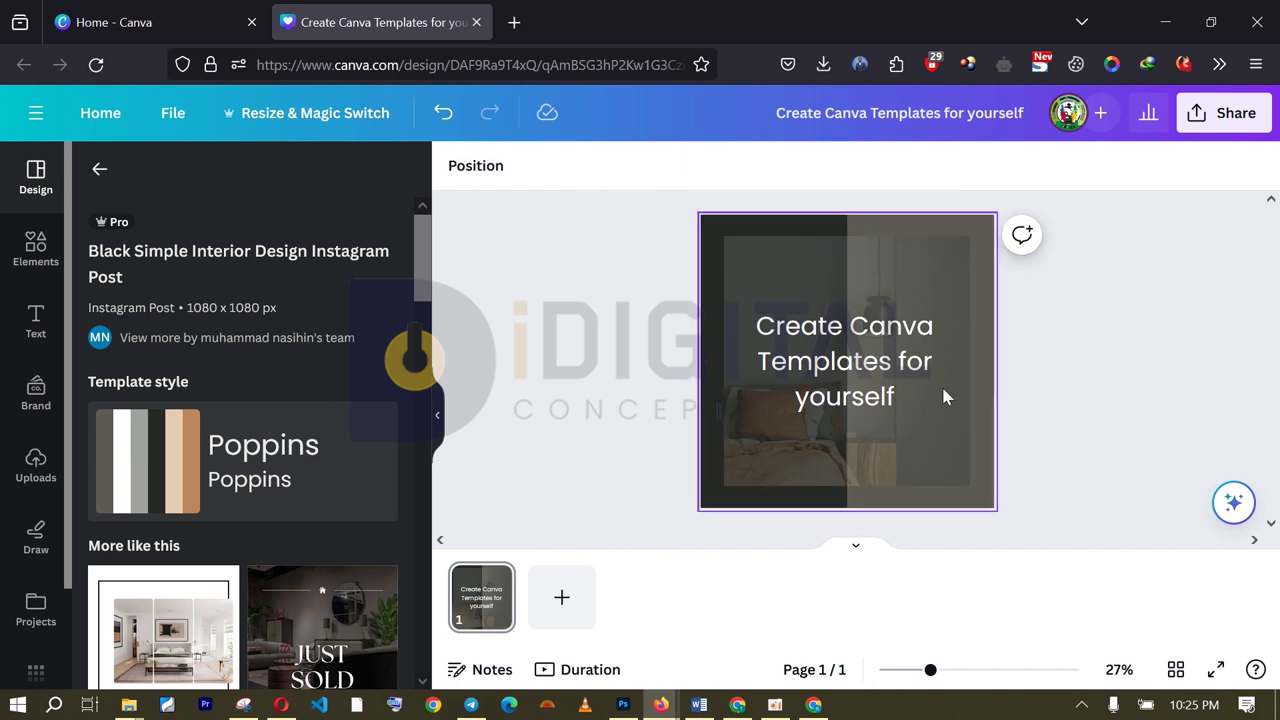
Centre the headline horizontally on the post.
left_click(877, 362)
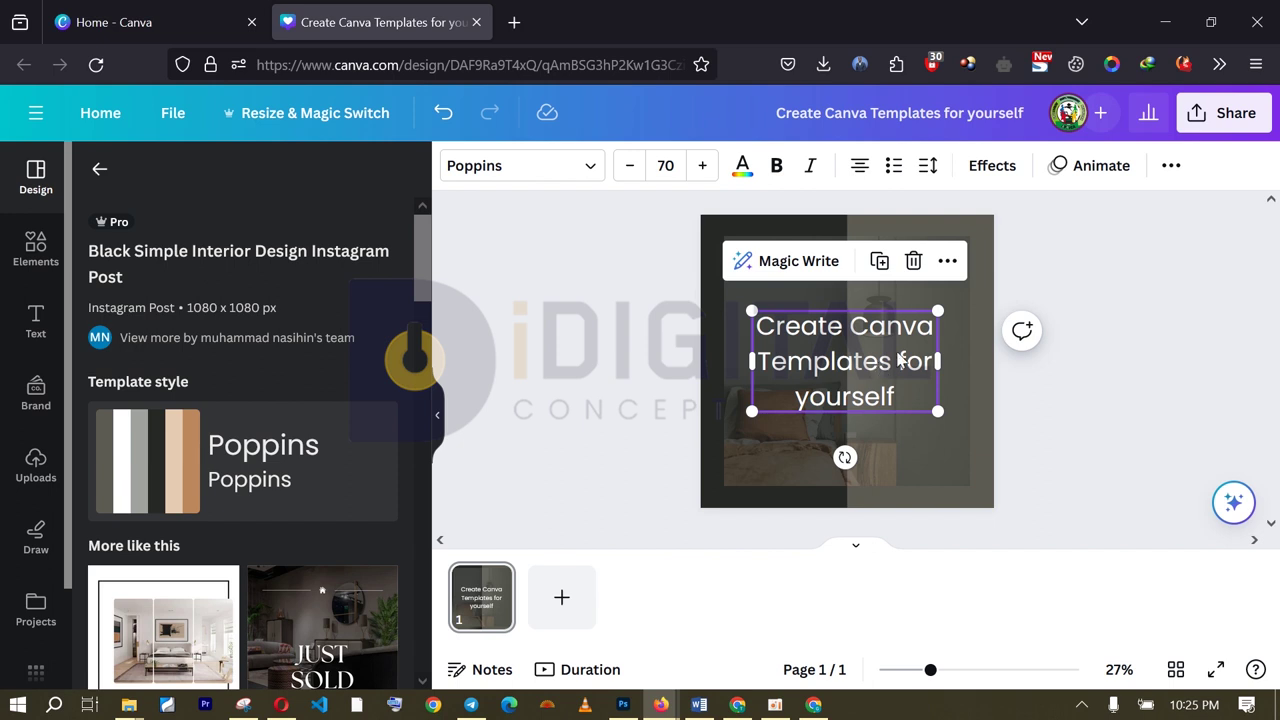
left_click(1178, 366)
left_click(825, 335)
mouse_move(826, 362)
left_mouse_down()
mouse_move(846, 371)
mouse_move(820, 363)
mouse_move(831, 357)
left_mouse_up()
left_click(1068, 365)
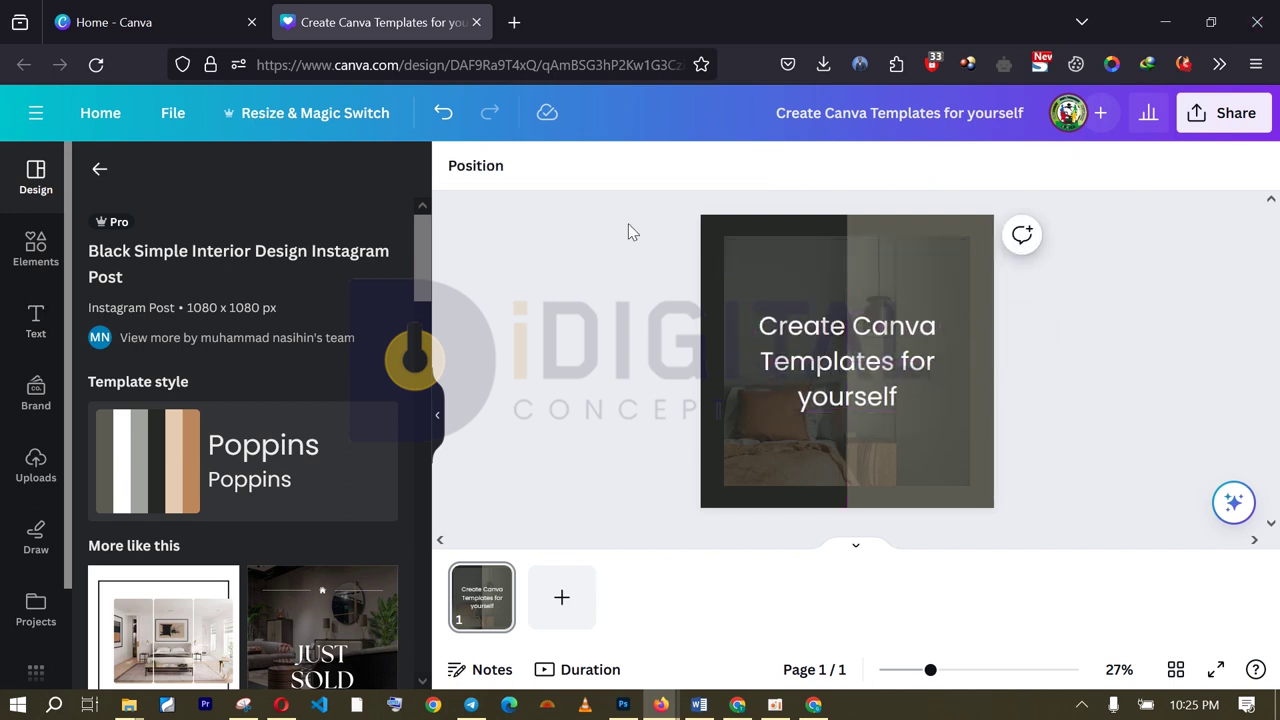
Bring up the Share this design panel and scroll to the Template link option.
left_click(1228, 127)
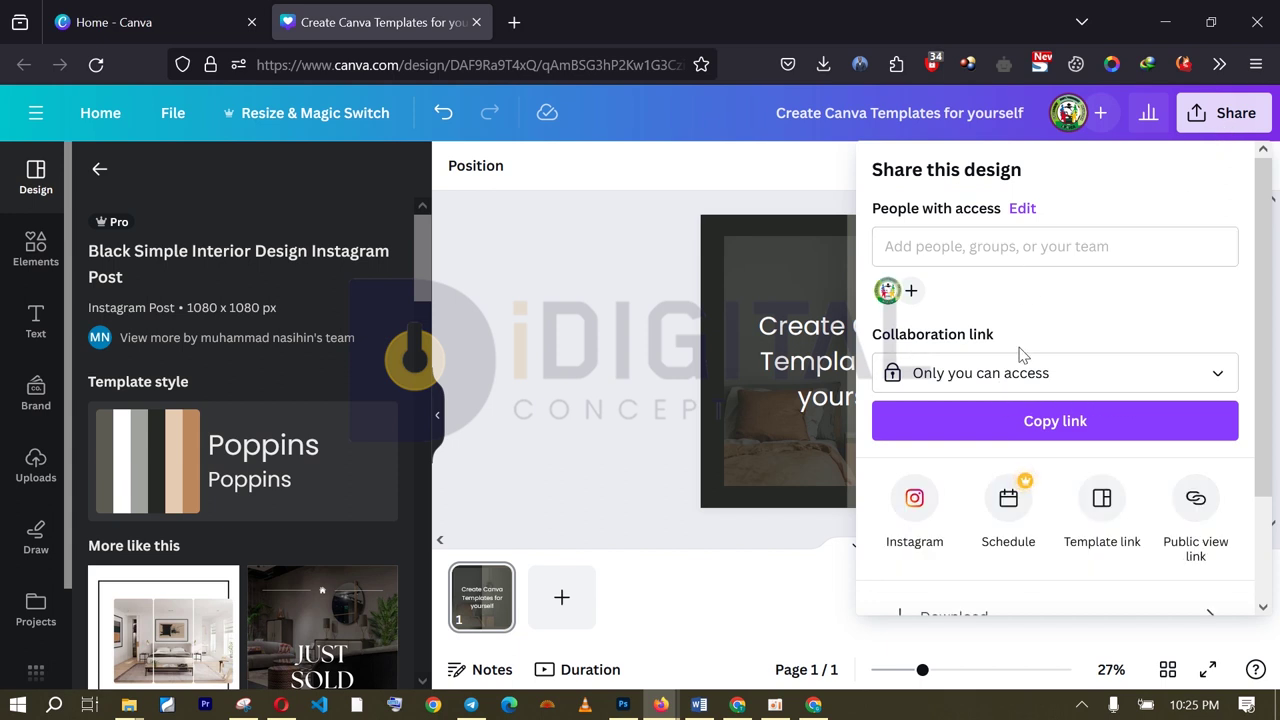
scroll(1080, 455, "down", 1)
scroll(1080, 455, "down", 1)
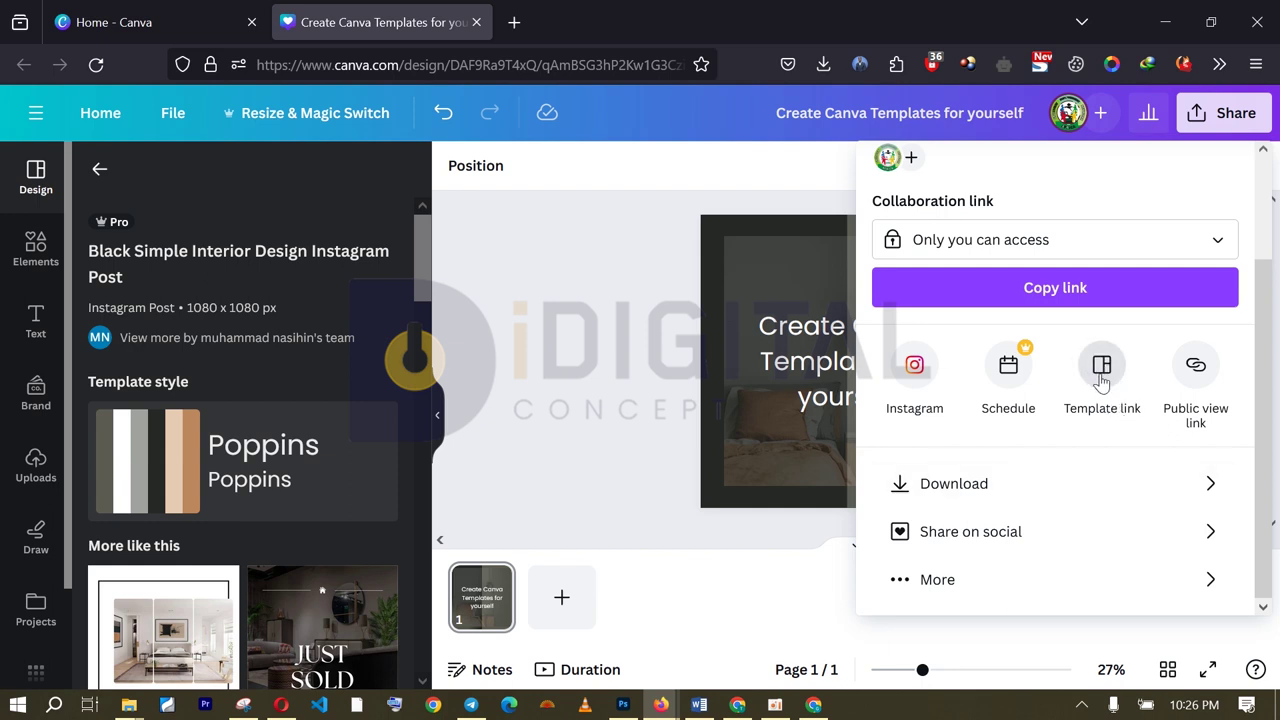
Create a public template link for the post and copy it to the clipboard.
left_click(1102, 366)
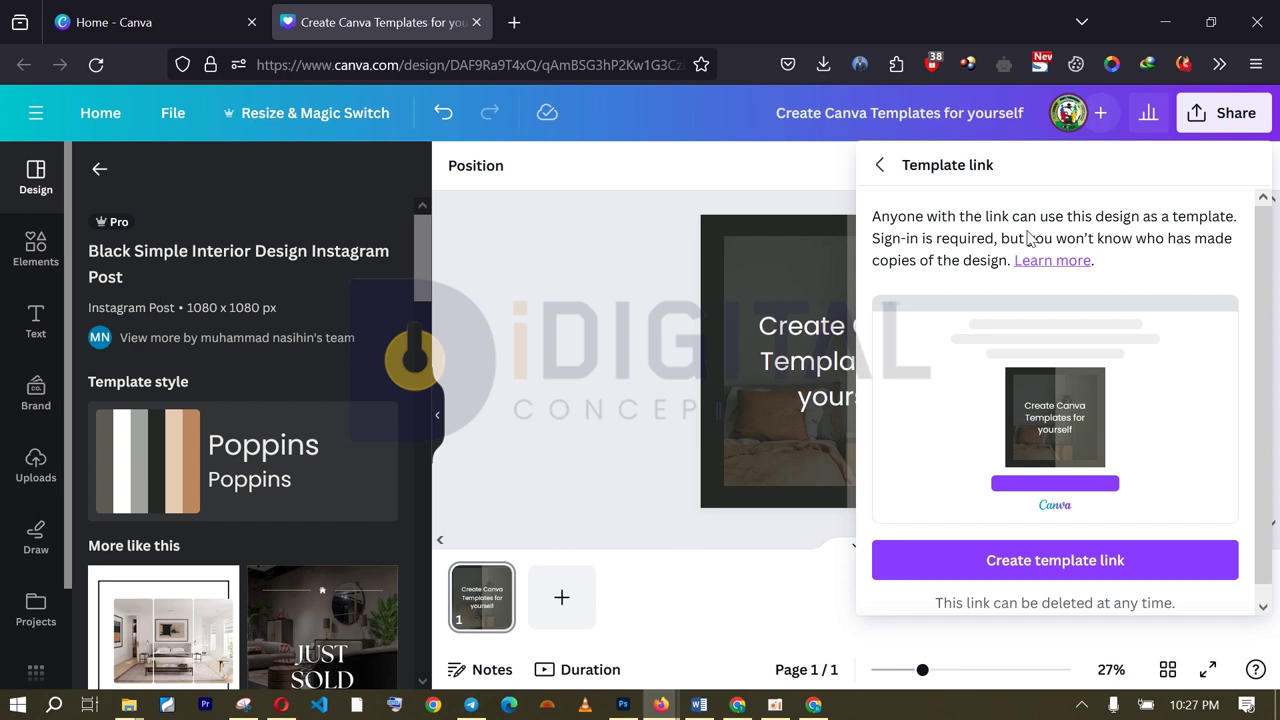
left_click(1065, 563)
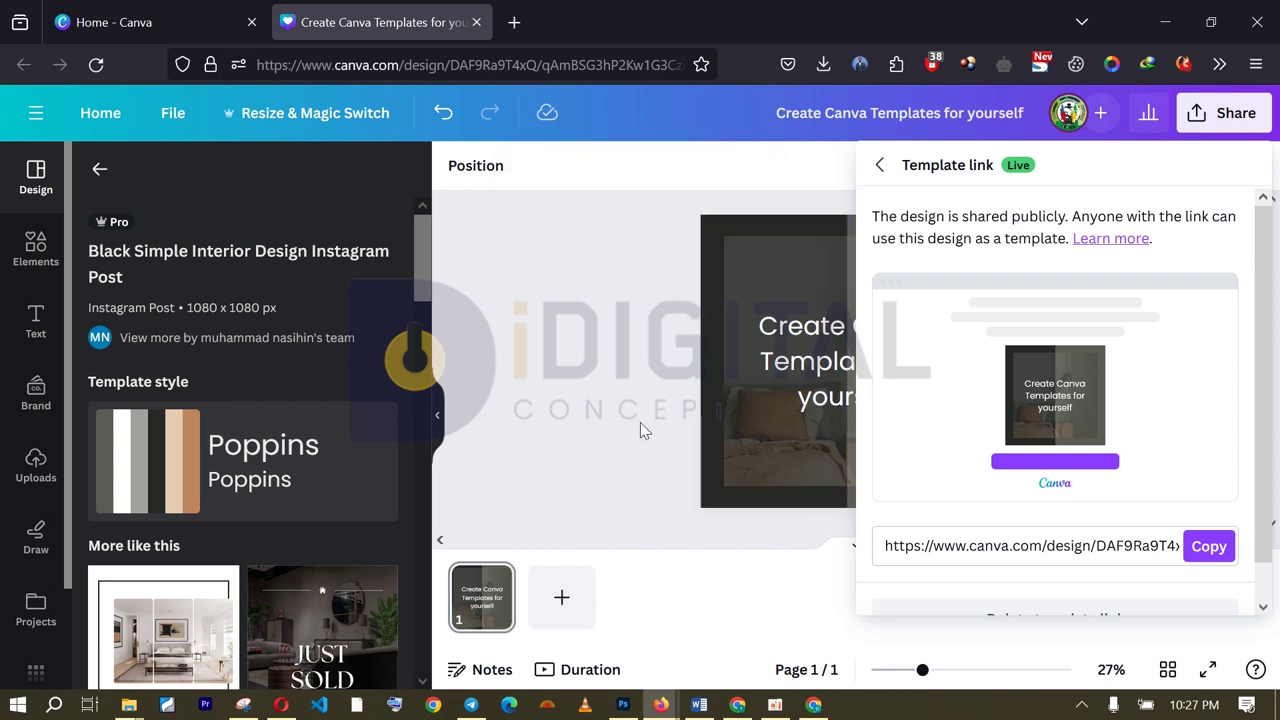
left_click(813, 706)
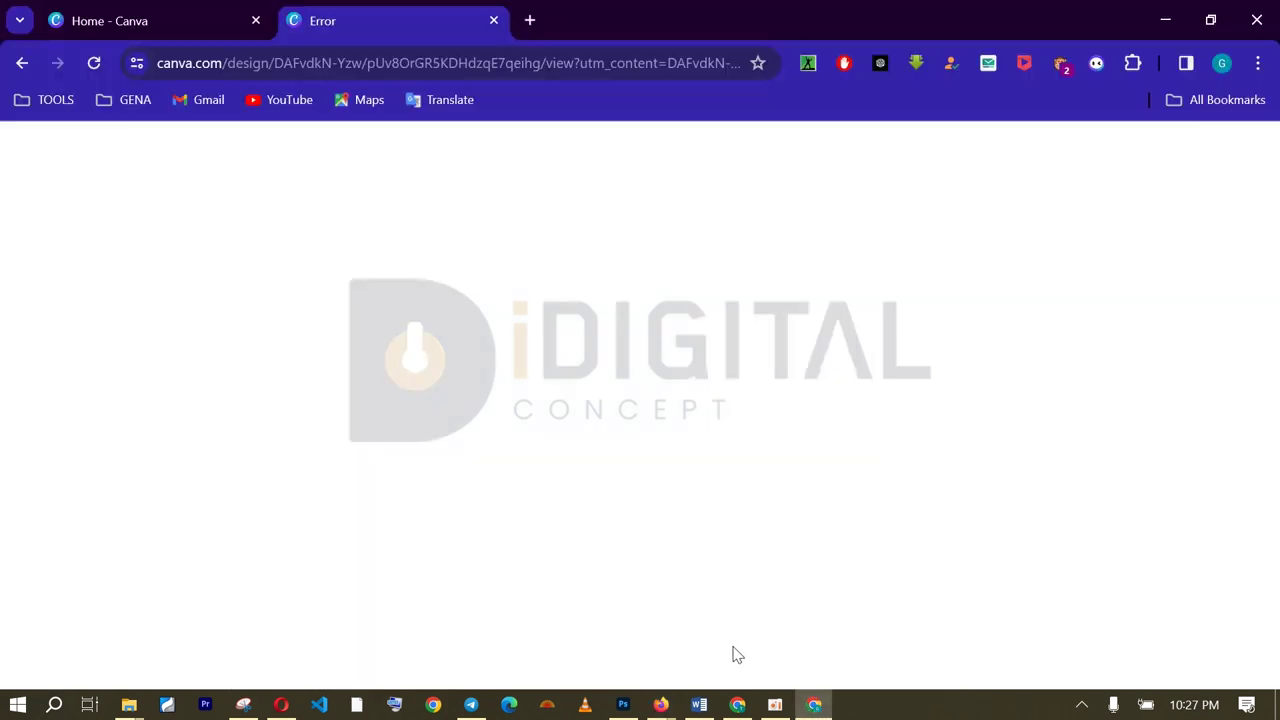
Replace the broken-link error tab with a new tab loading the pasted Canva share link.
left_click(493, 20)
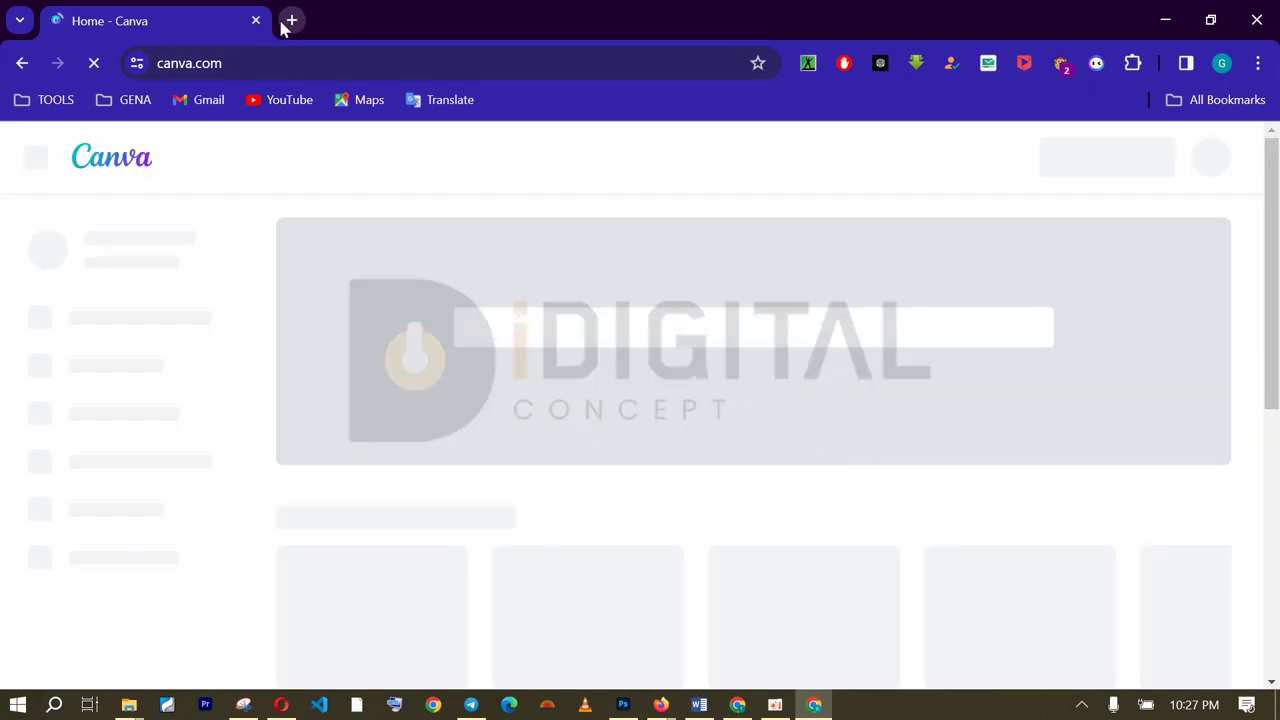
left_click(287, 23)
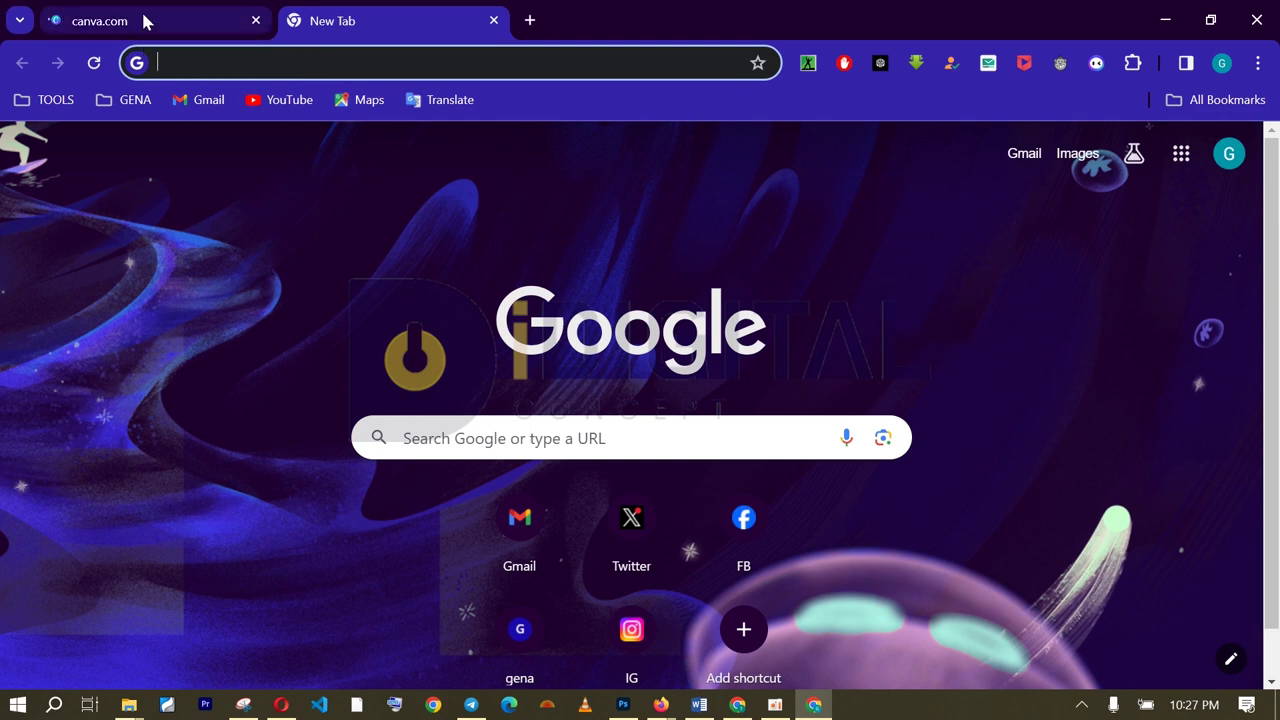
left_click(237, 62)
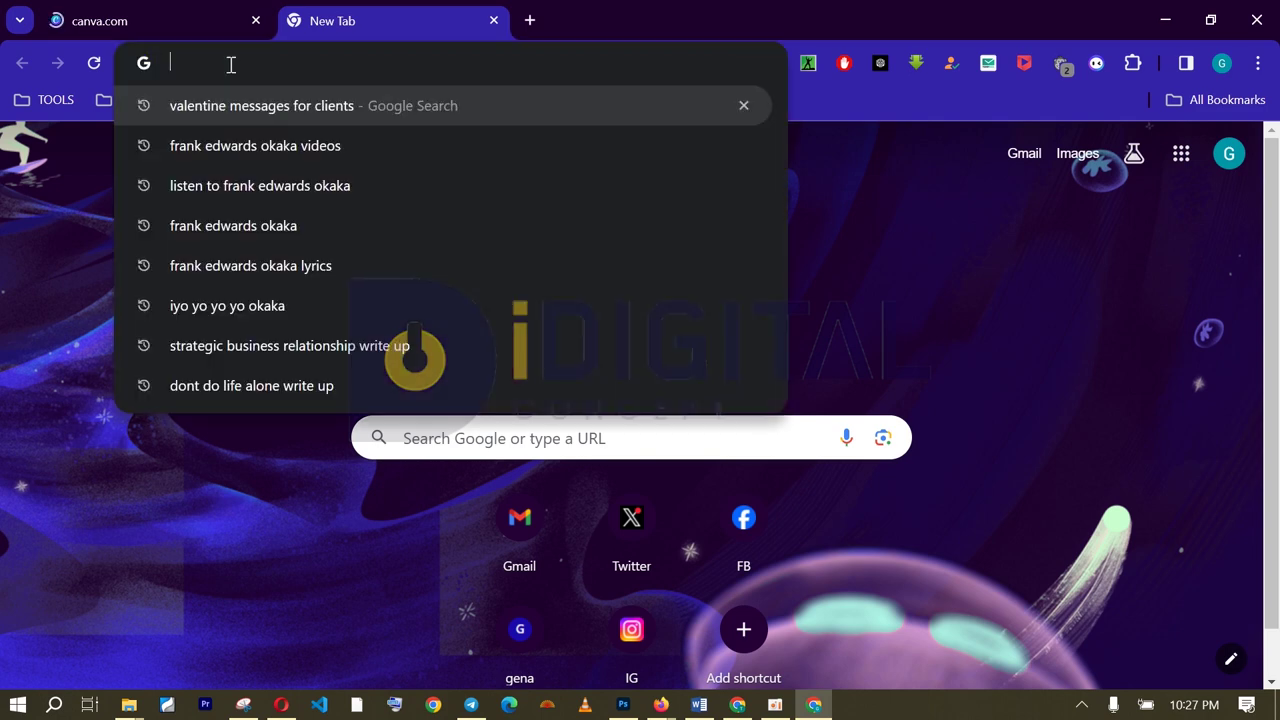
key("ctrl+v")
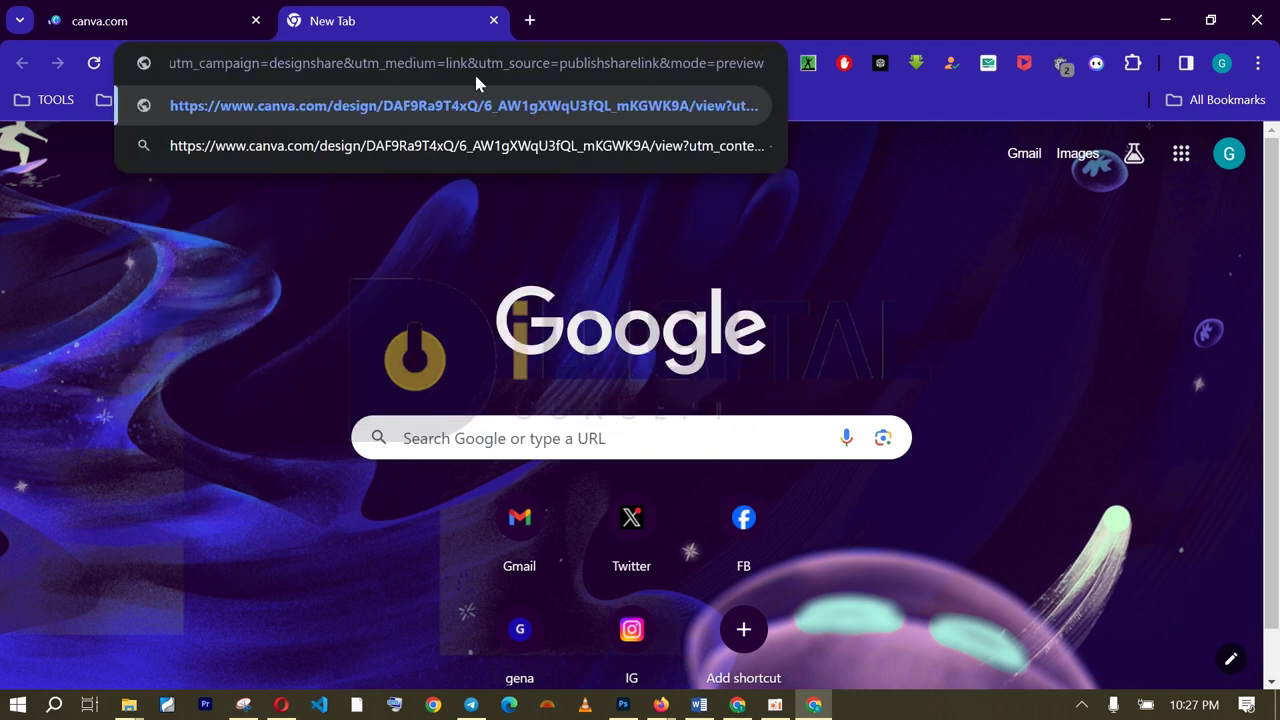
key("Return")
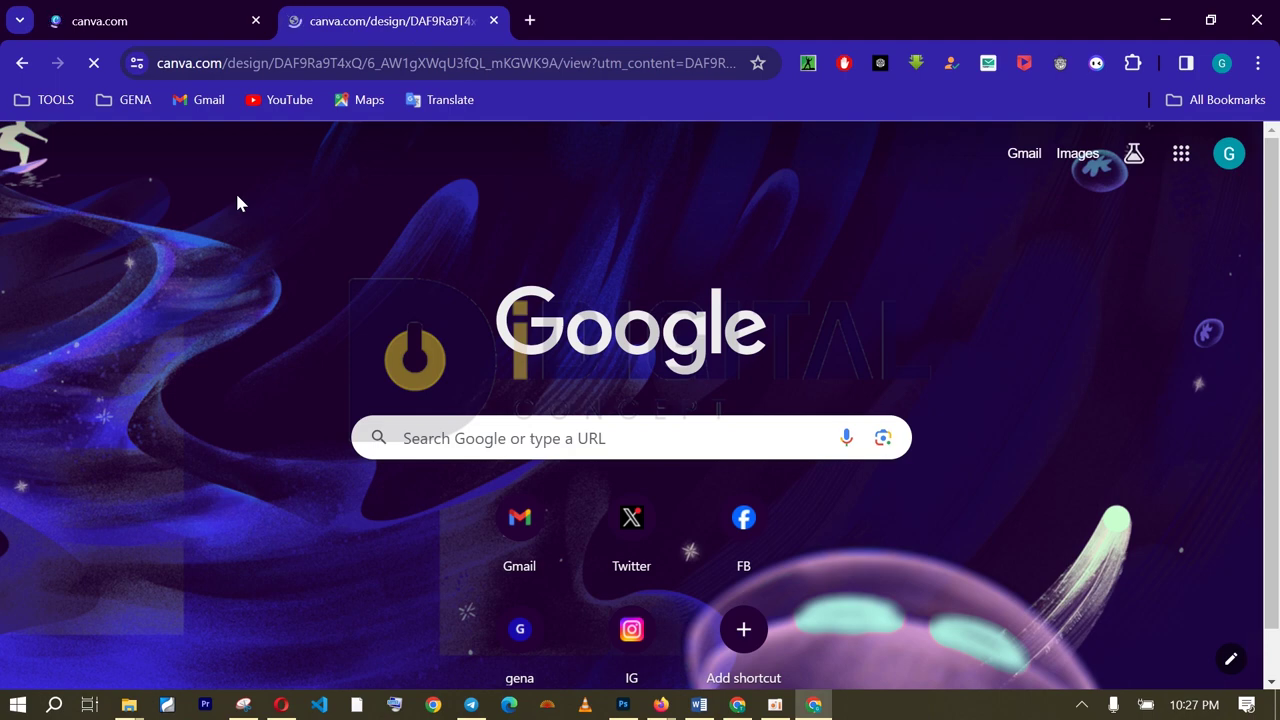
Use the shared template to create a 'Copy of Create Canva Templates for yourself' design.
scroll(494, 257, "down", 5)
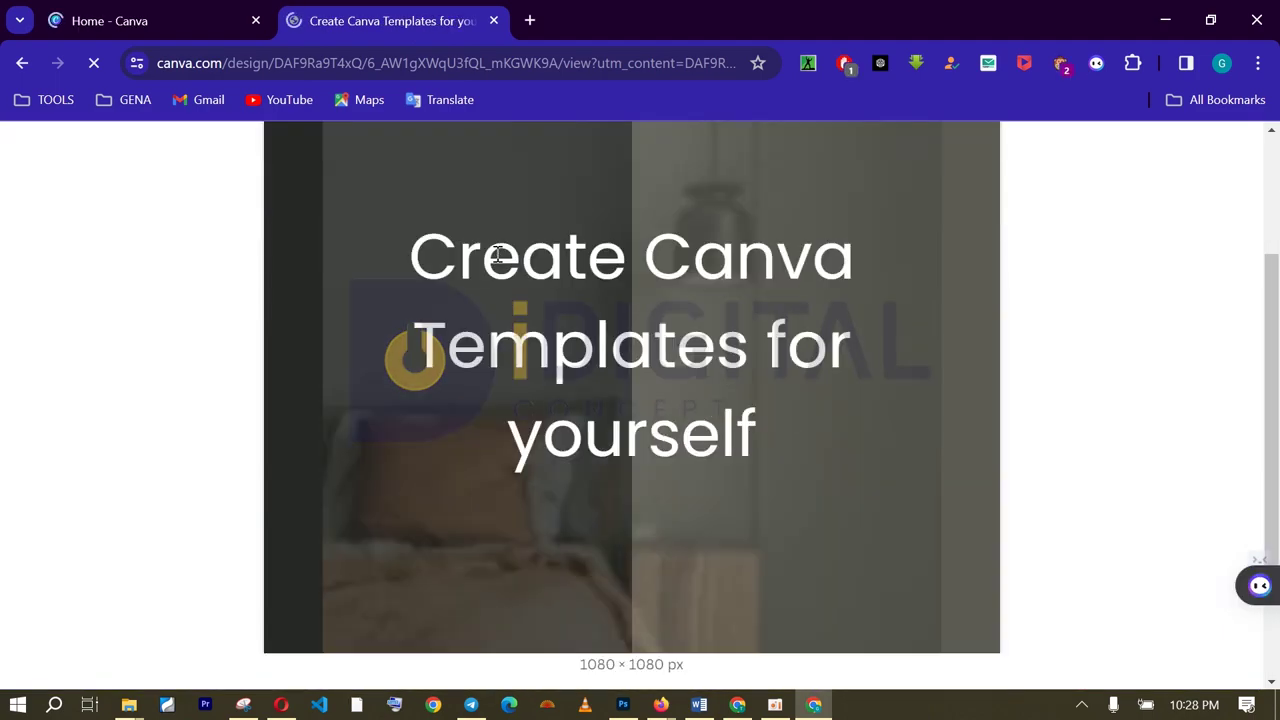
scroll(516, 446, "up", 5)
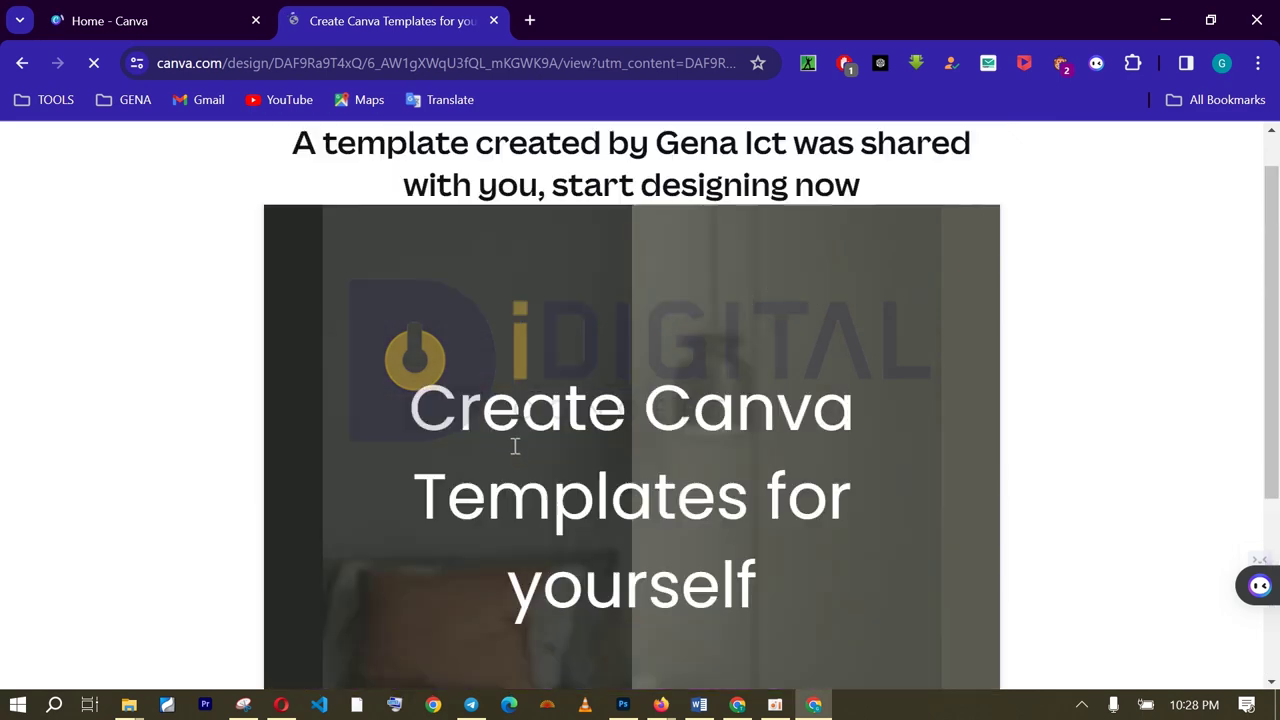
scroll(514, 446, "down", 1)
scroll(514, 446, "up", 1)
scroll(514, 443, "down", 1)
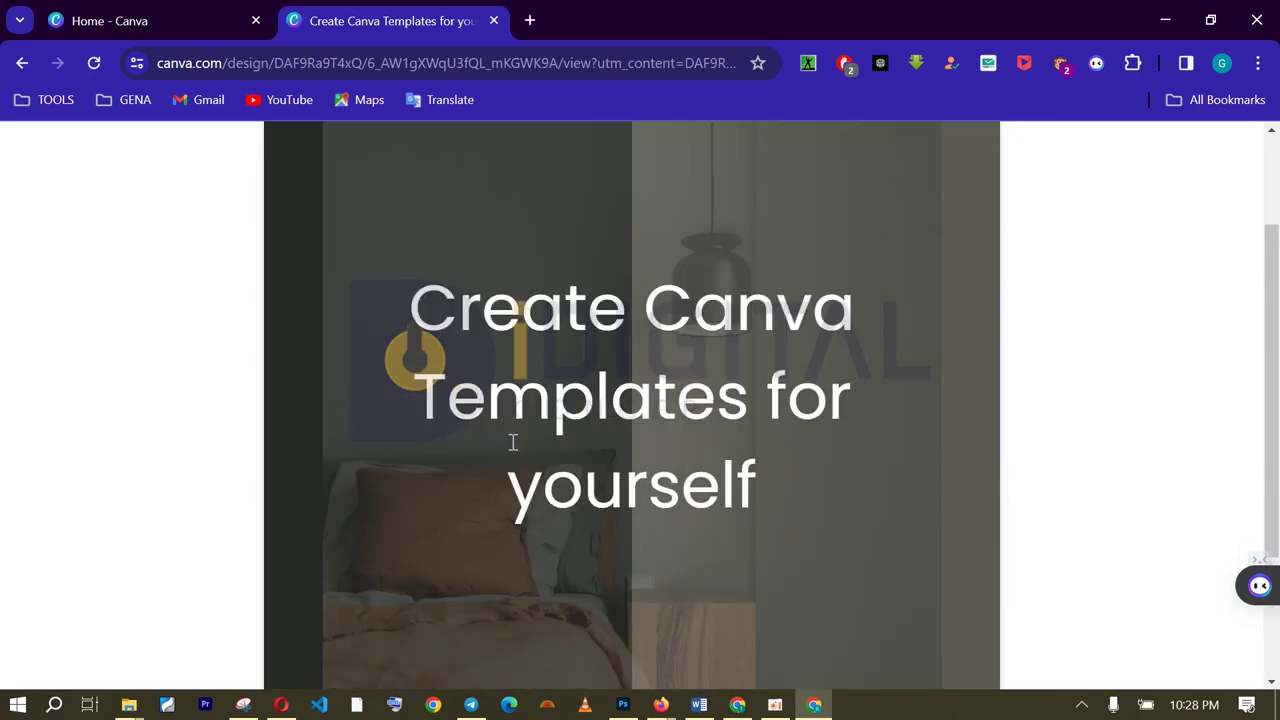
scroll(514, 443, "up", 2)
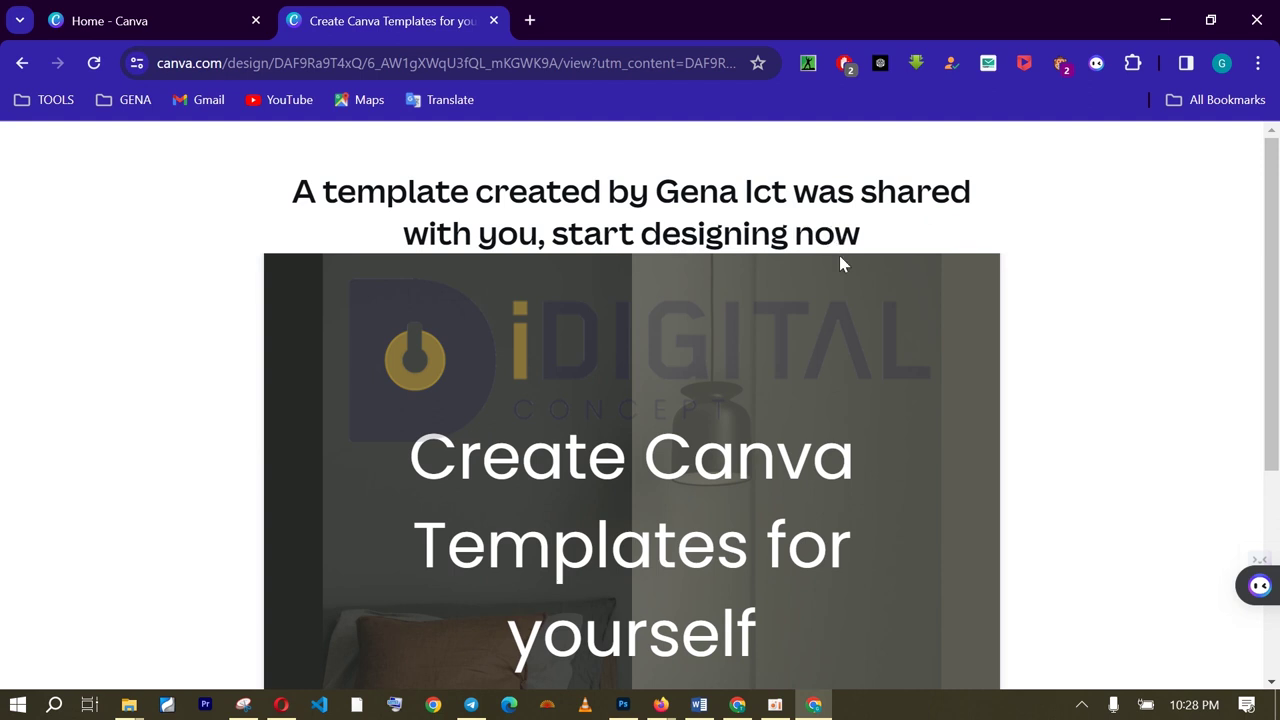
scroll(700, 330, "down", 3)
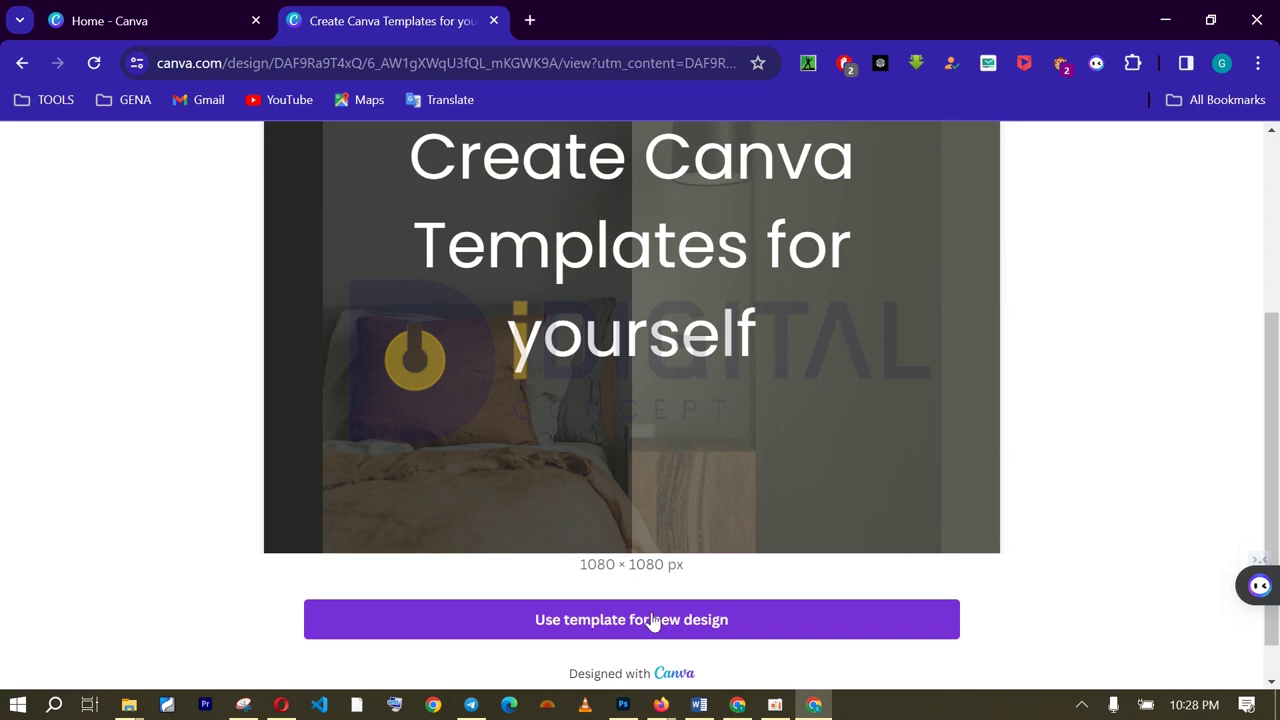
left_click(622, 632)
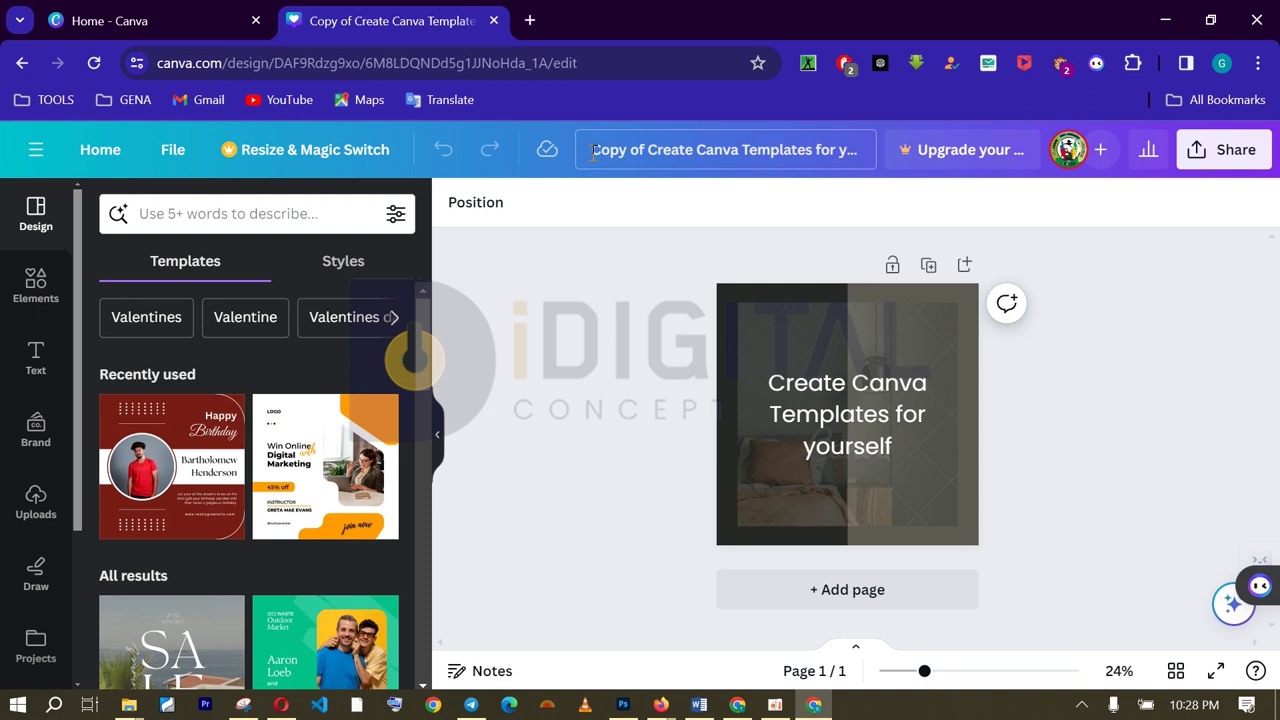
left_click_drag(587, 149, 722, 151)
left_click(710, 150)
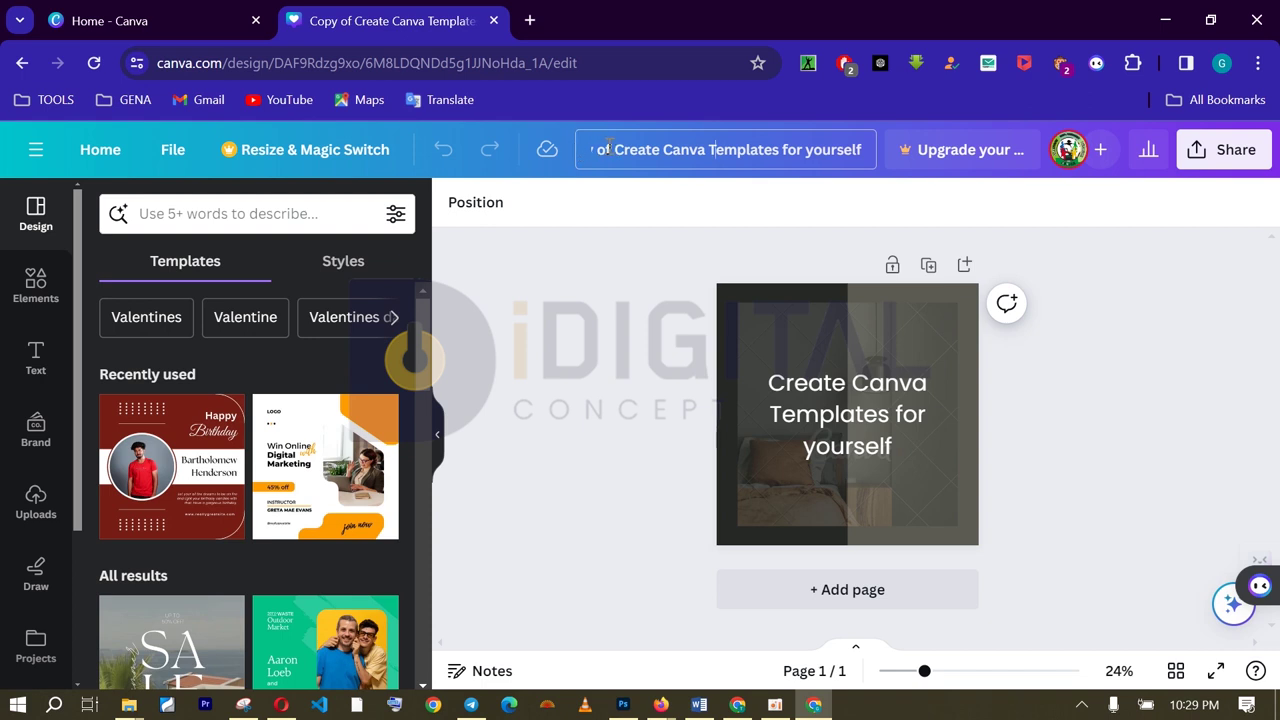
left_click_drag(645, 149, 565, 153)
left_click(722, 150)
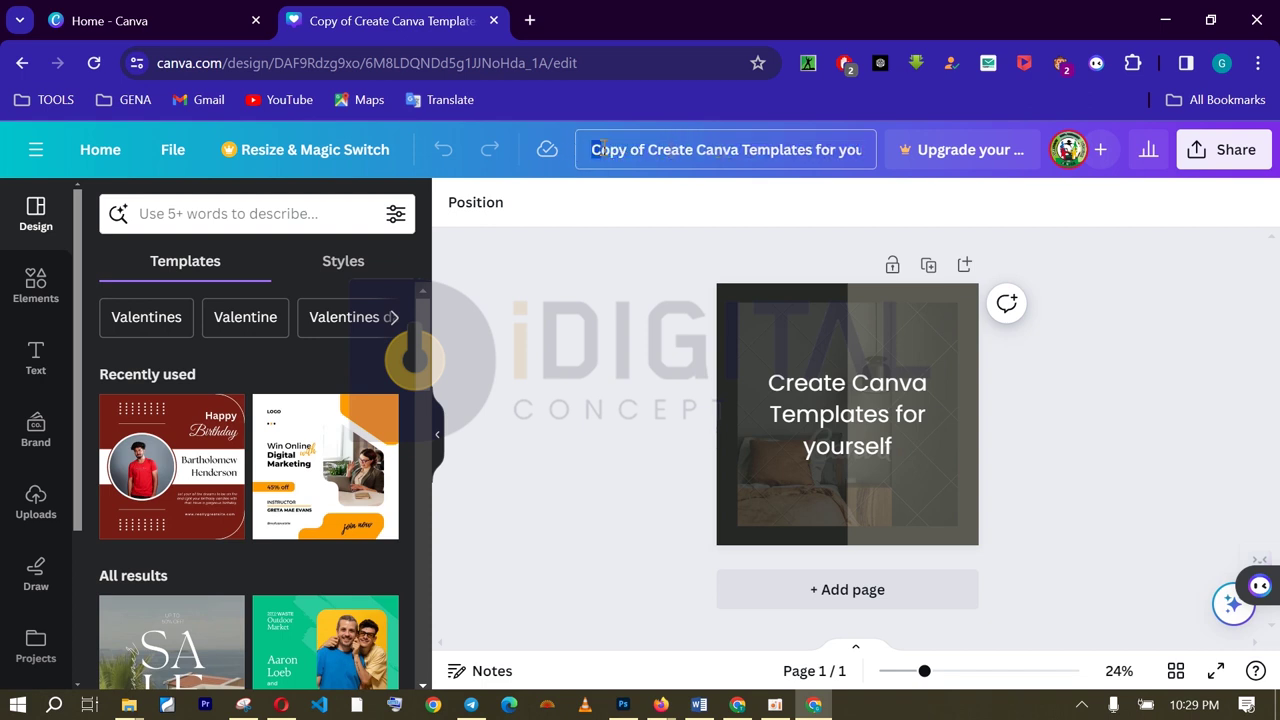
left_click_drag(600, 149, 861, 143)
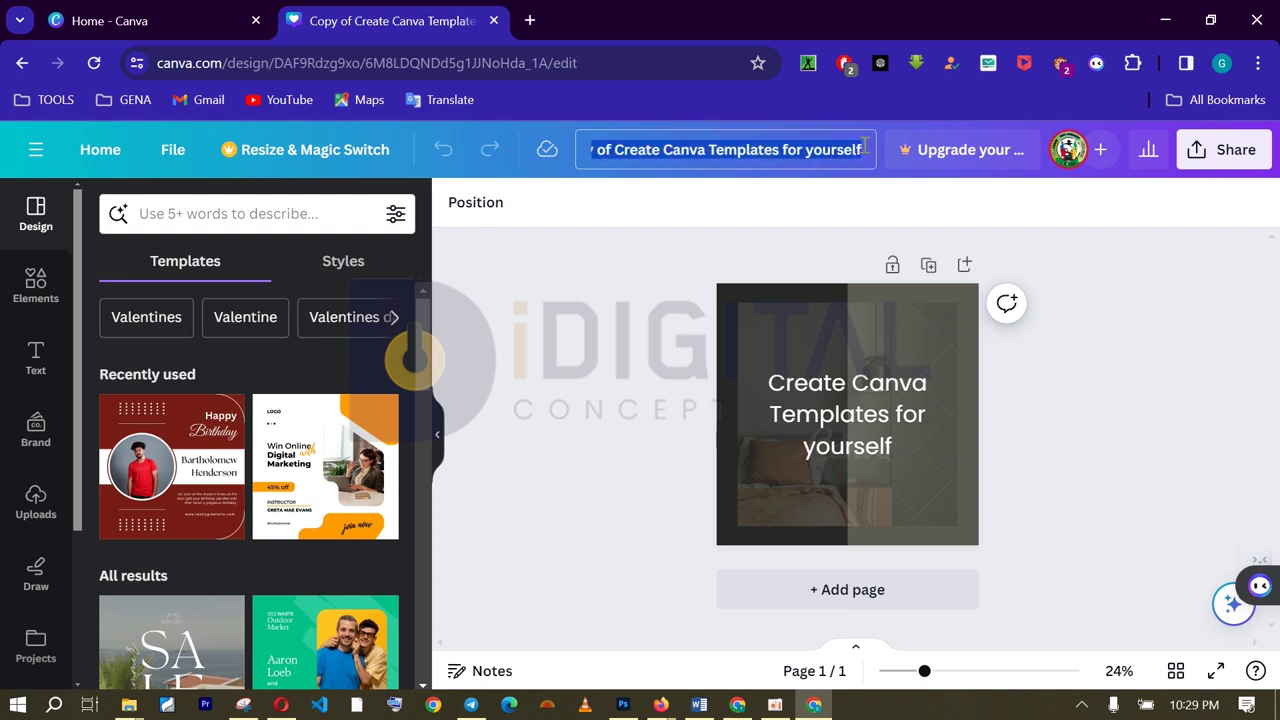
left_click(758, 150)
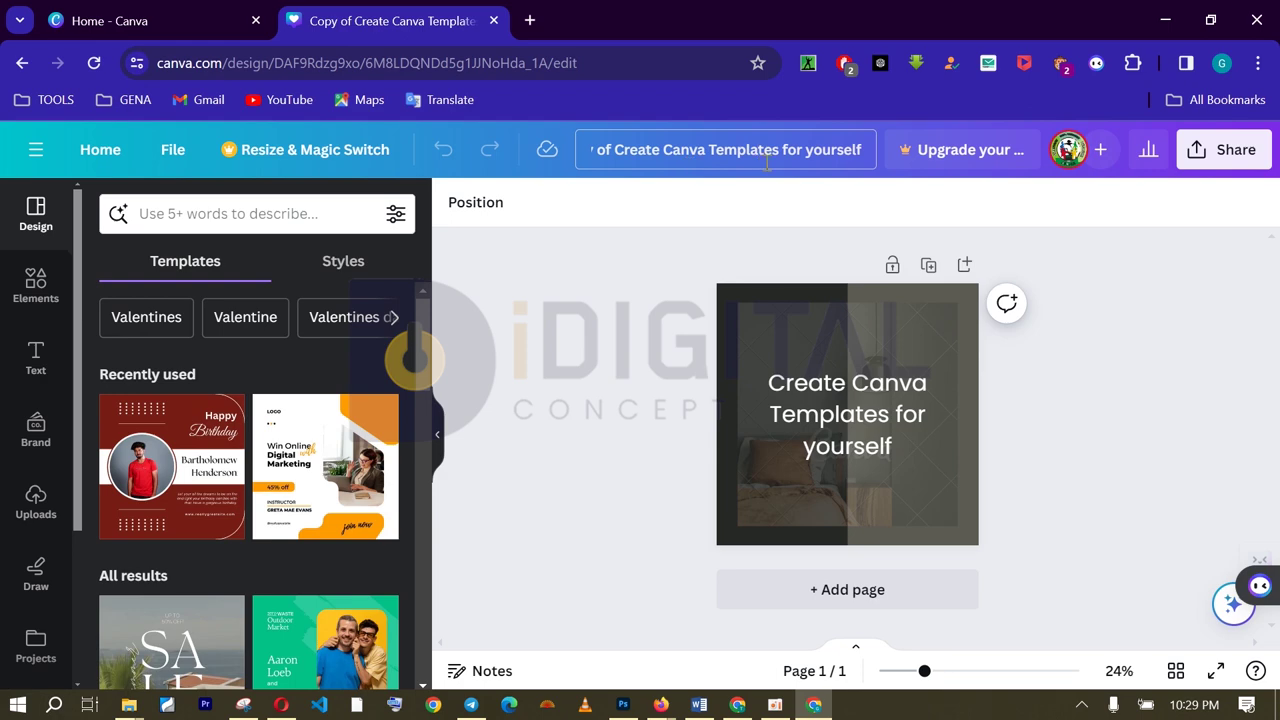
left_click_drag(615, 149, 876, 150)
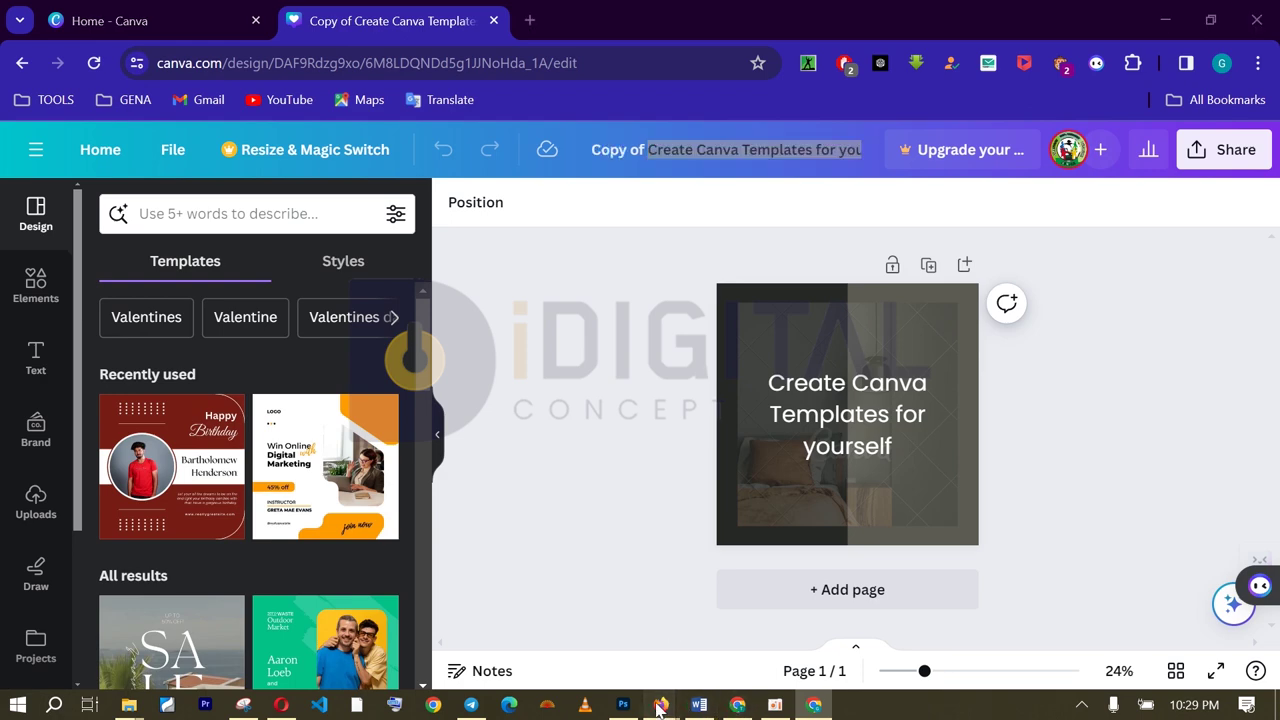
mouse_move(661, 705)
left_click(736, 590)
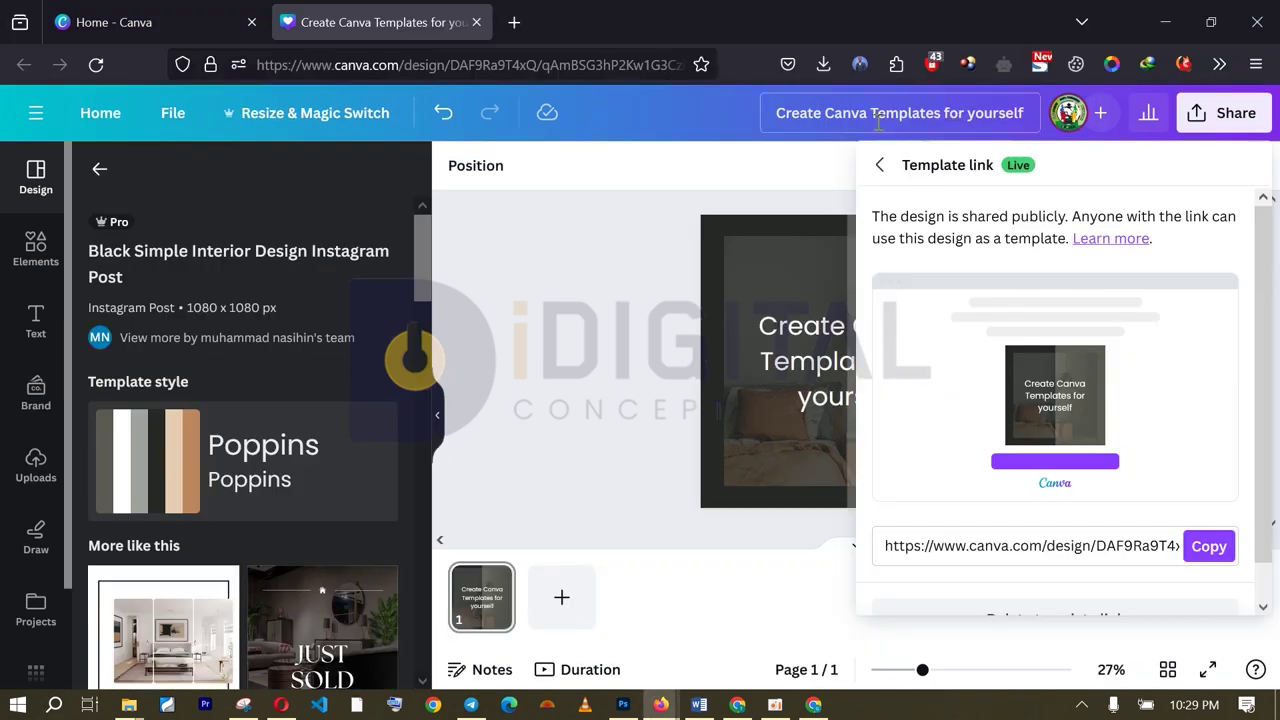
left_click_drag(778, 113, 1026, 113)
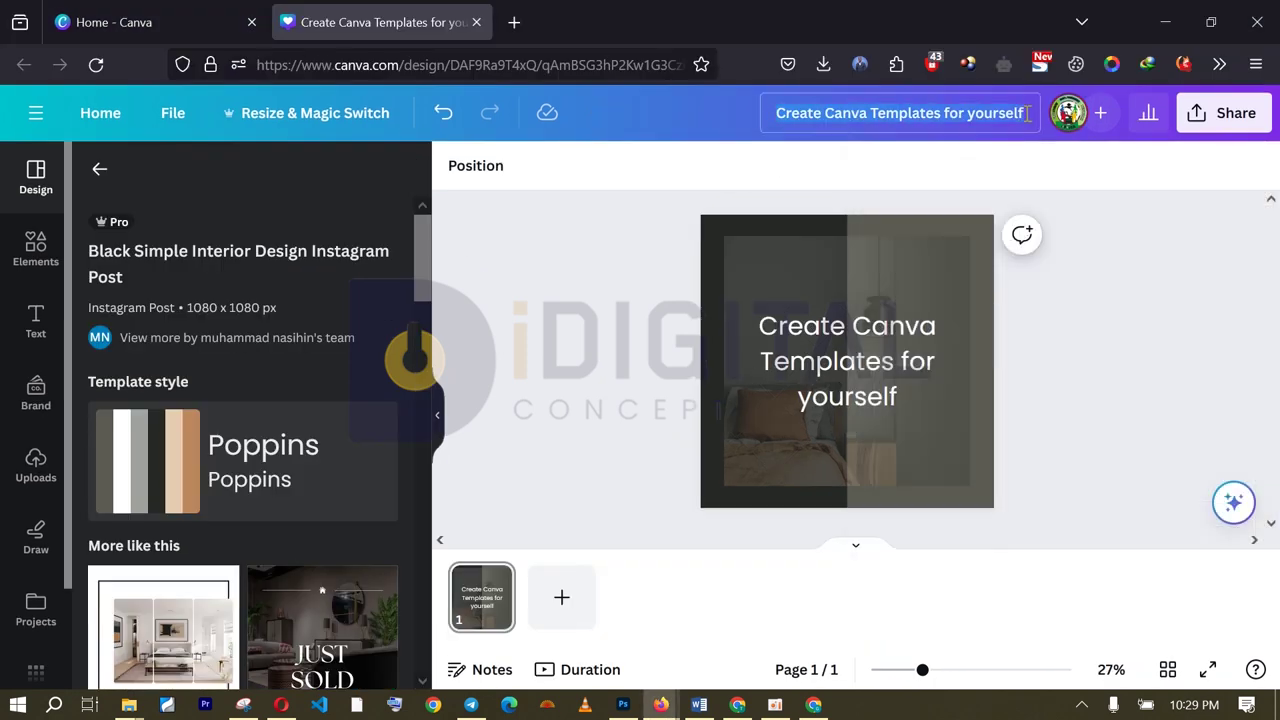
left_click(1163, 27)
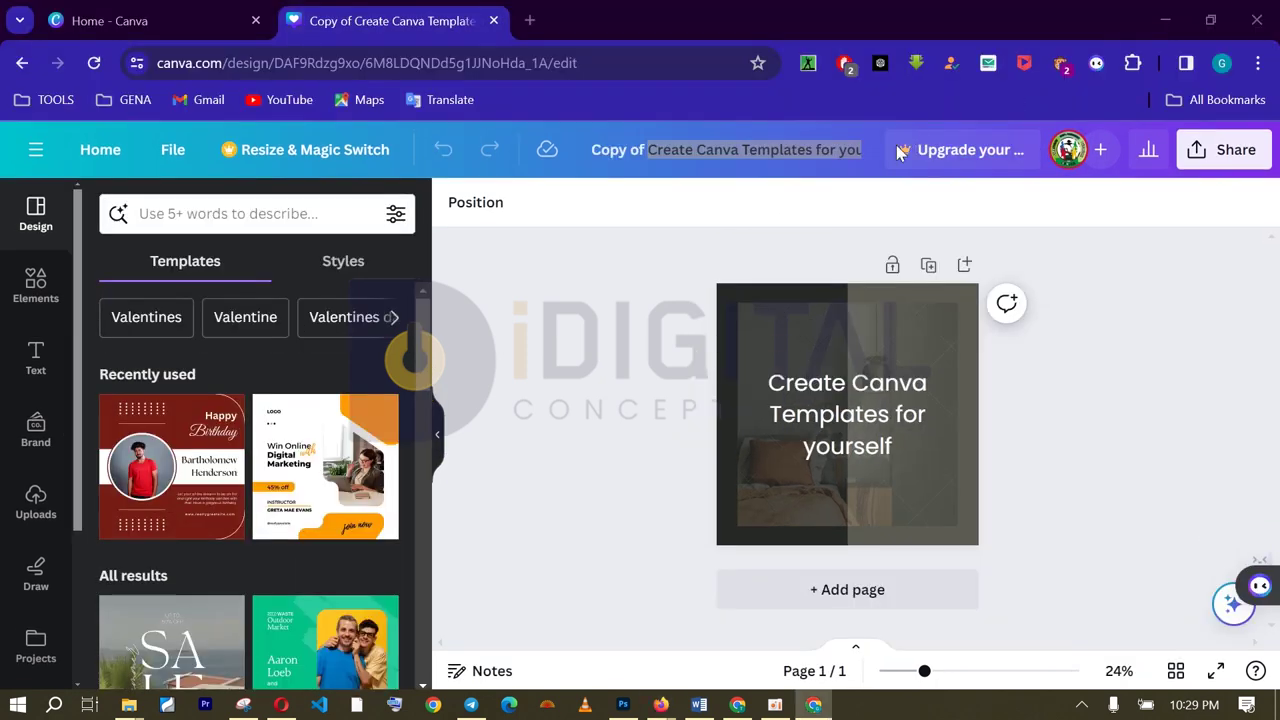
left_click(649, 149)
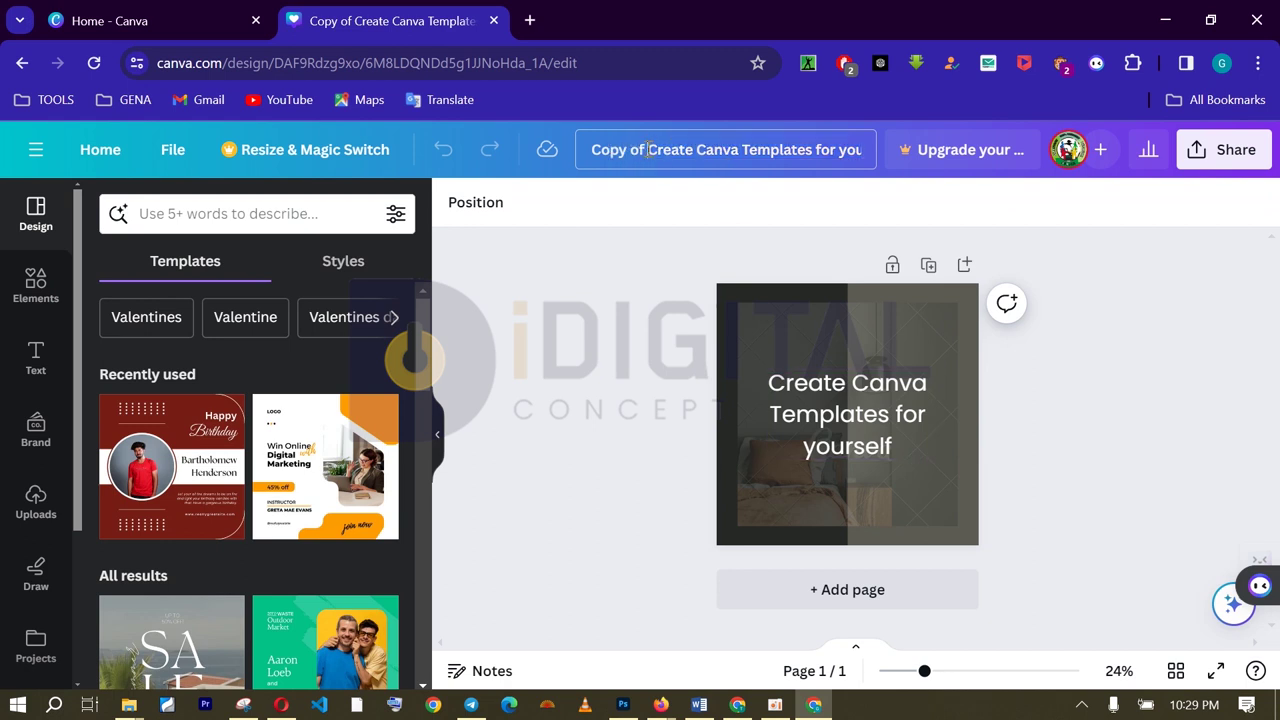
left_click_drag(649, 149, 595, 147)
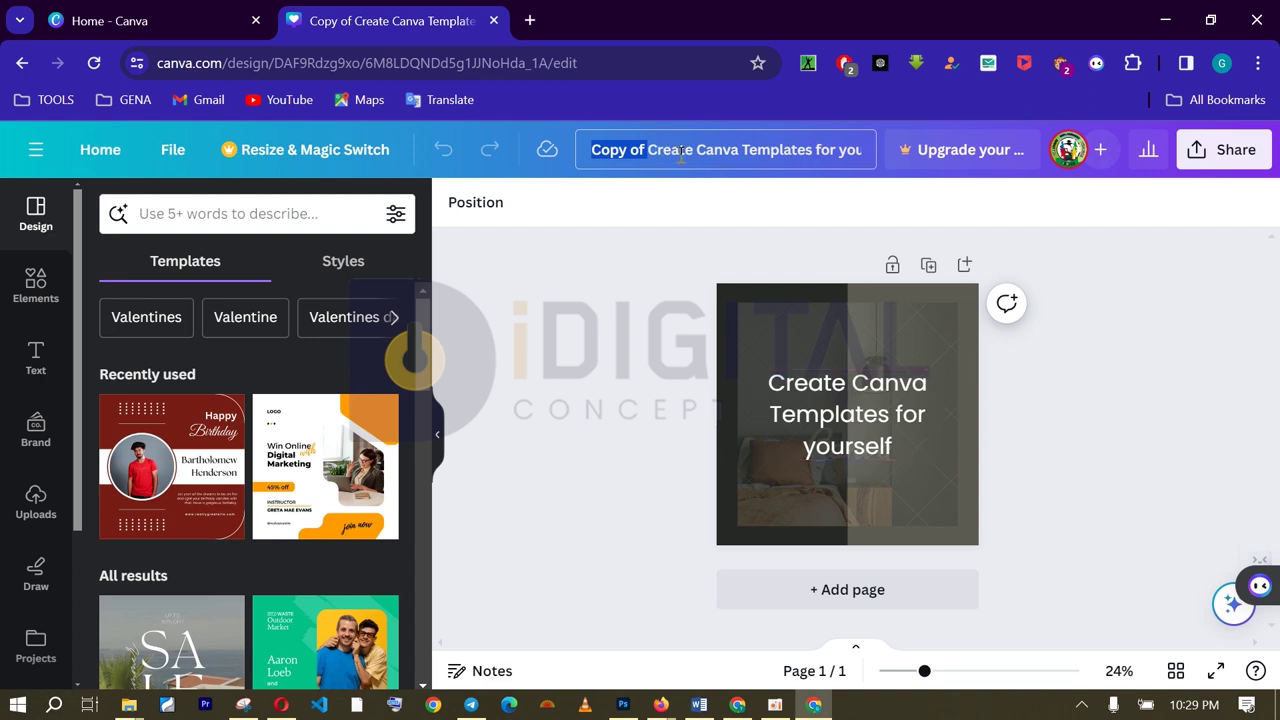
left_click(659, 385)
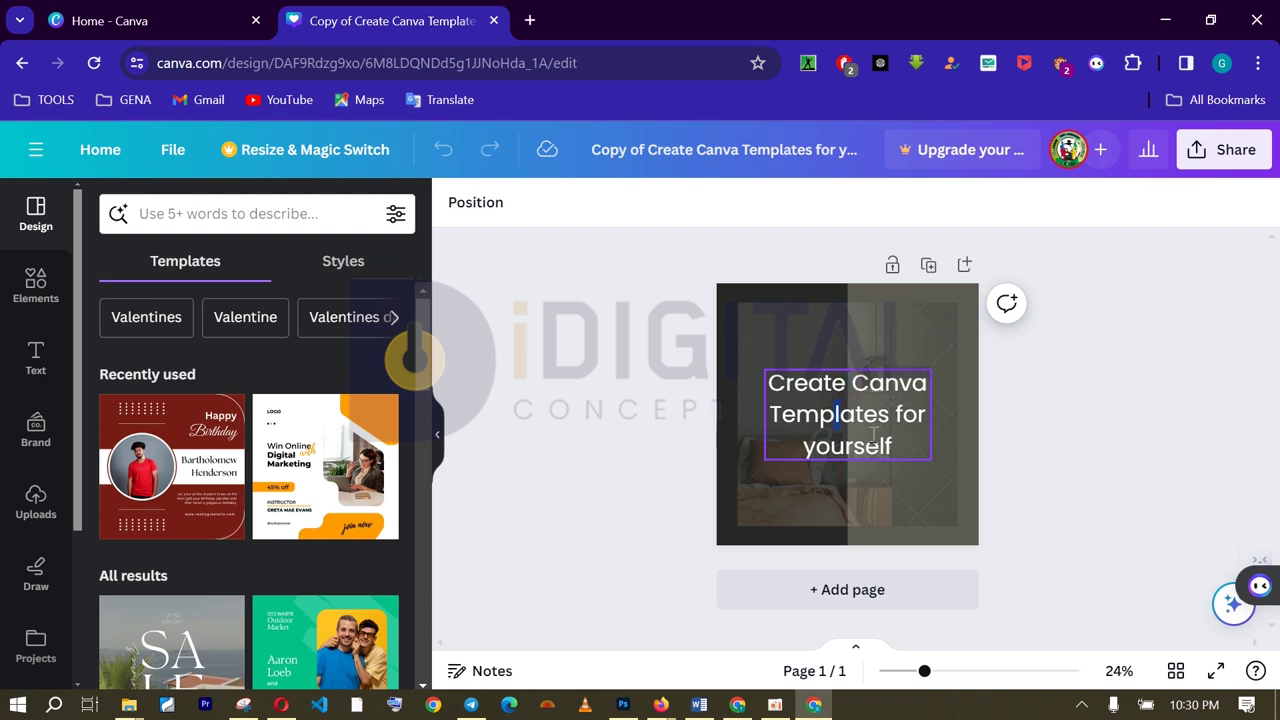
left_click_drag(768, 382, 817, 320)
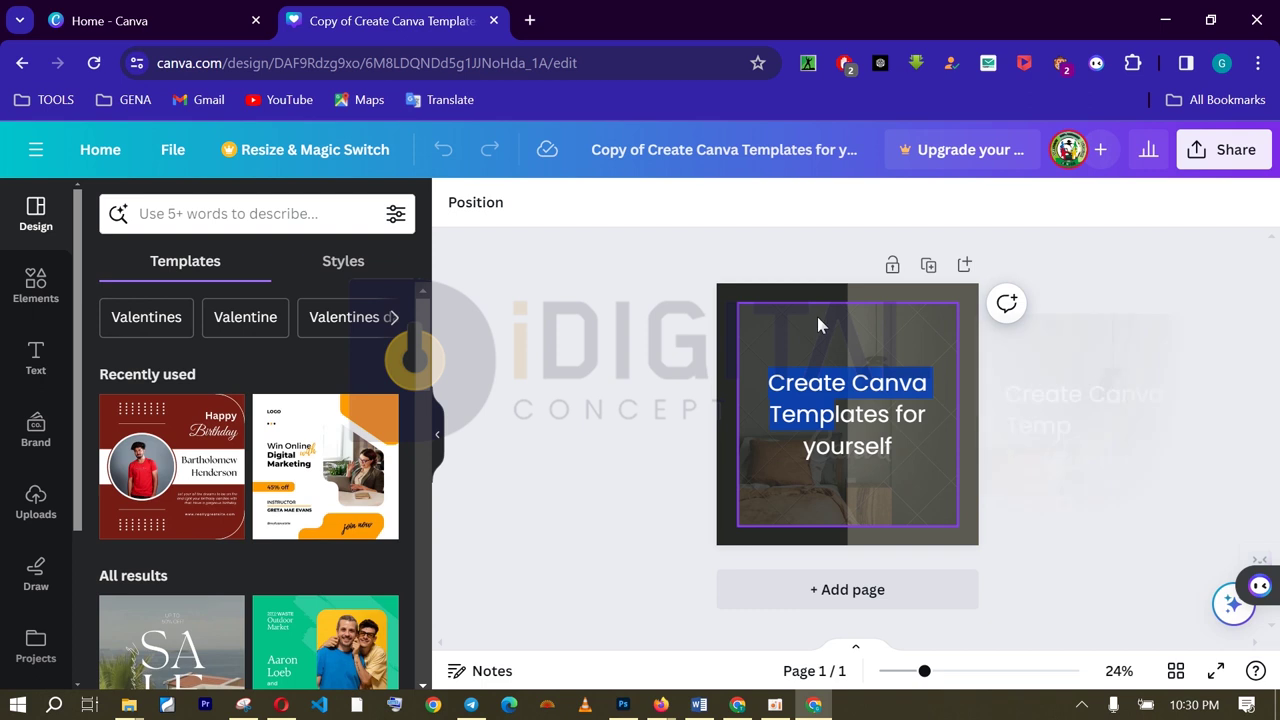
left_click(723, 352)
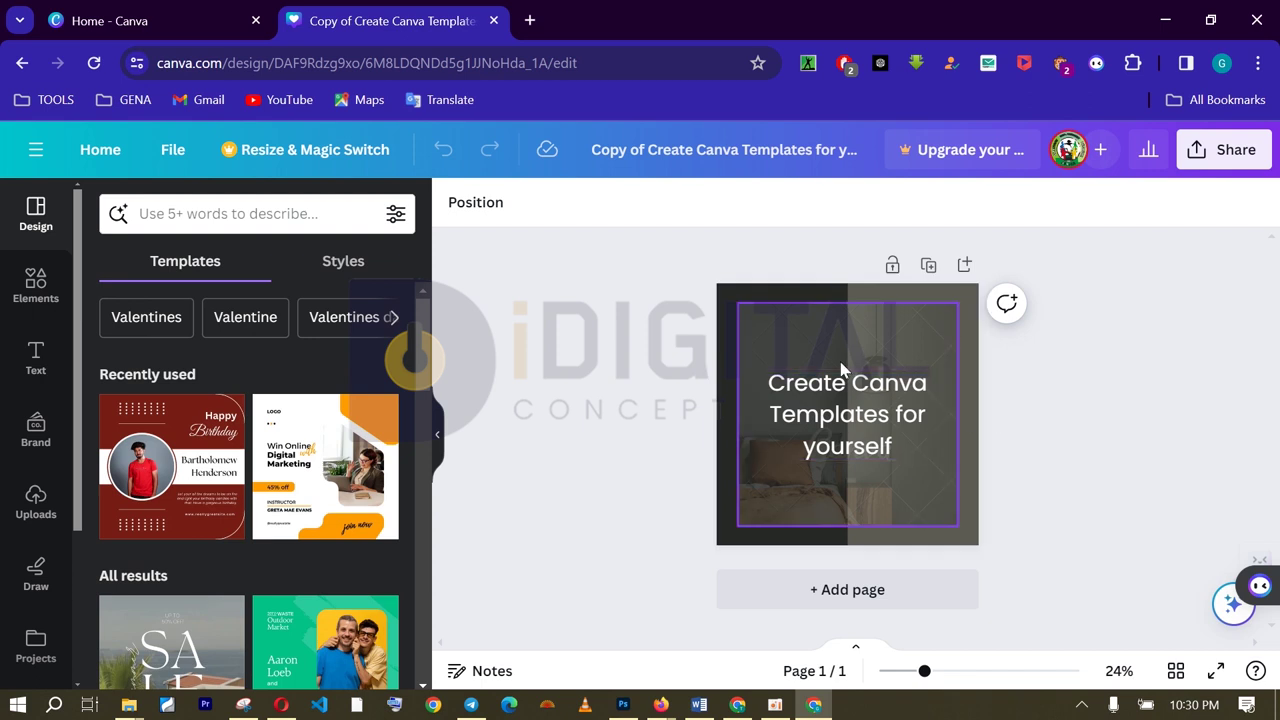
left_click(880, 414)
left_click_drag(768, 383, 806, 380)
left_click(901, 402)
key("Escape")
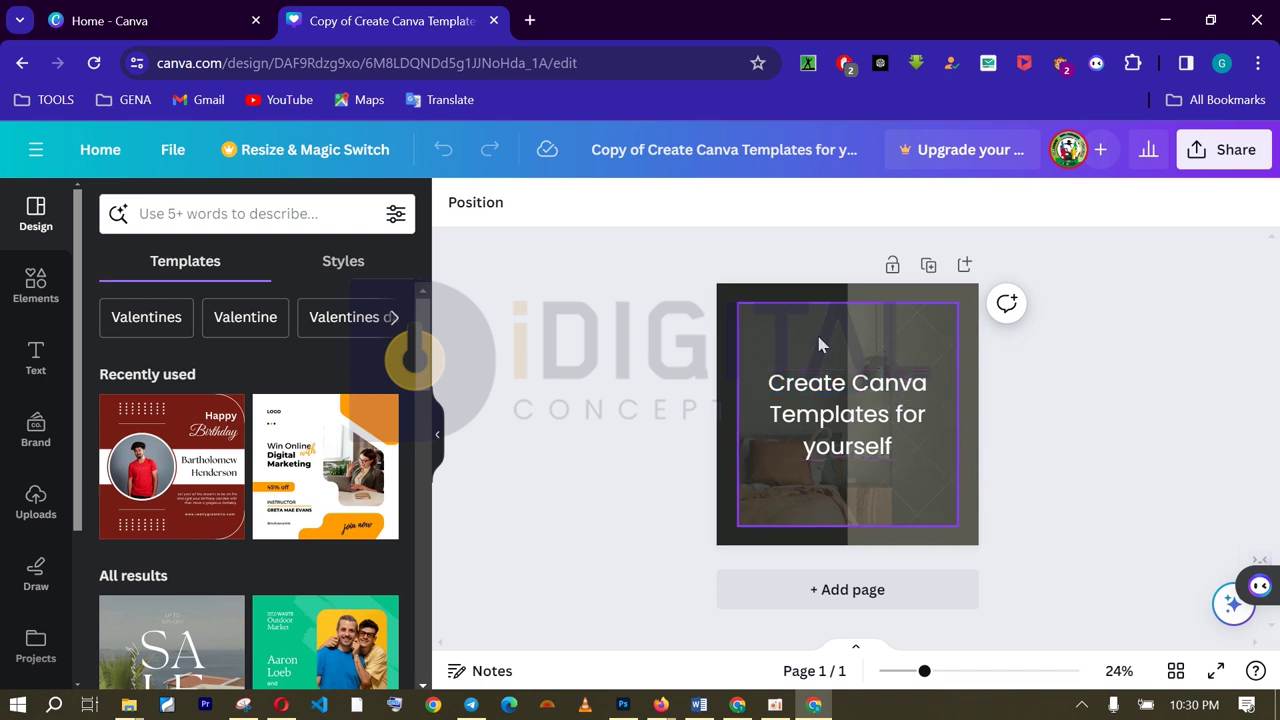